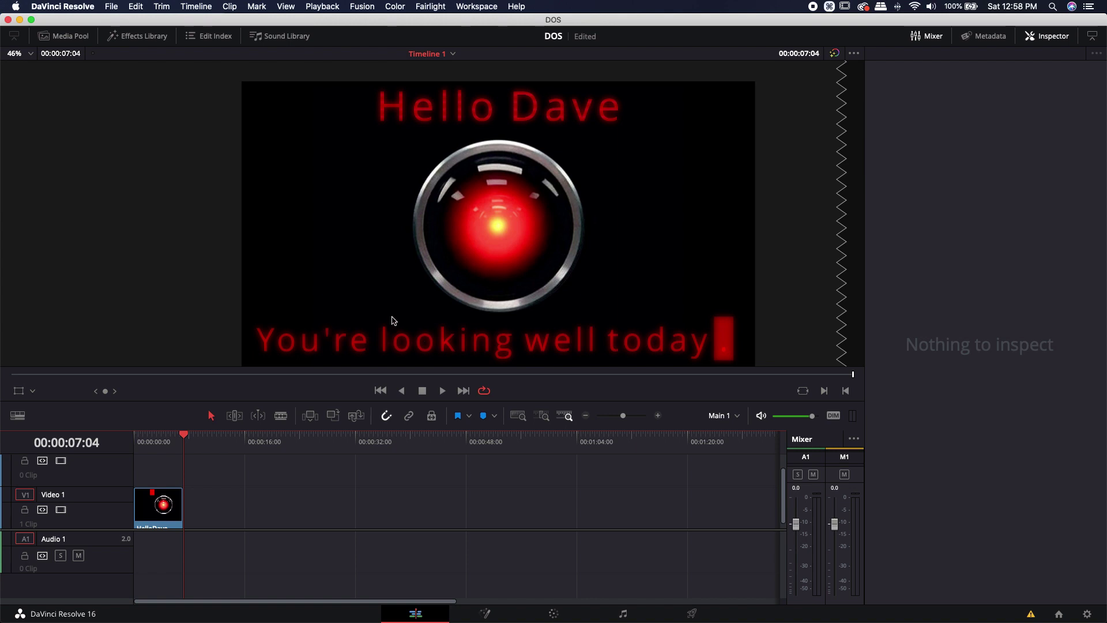
# - Review the typewriter effect video and CB Fusion Tools page in the browser, then return to DaVinci Resolve
pyautogui.moveTo(3, 179)
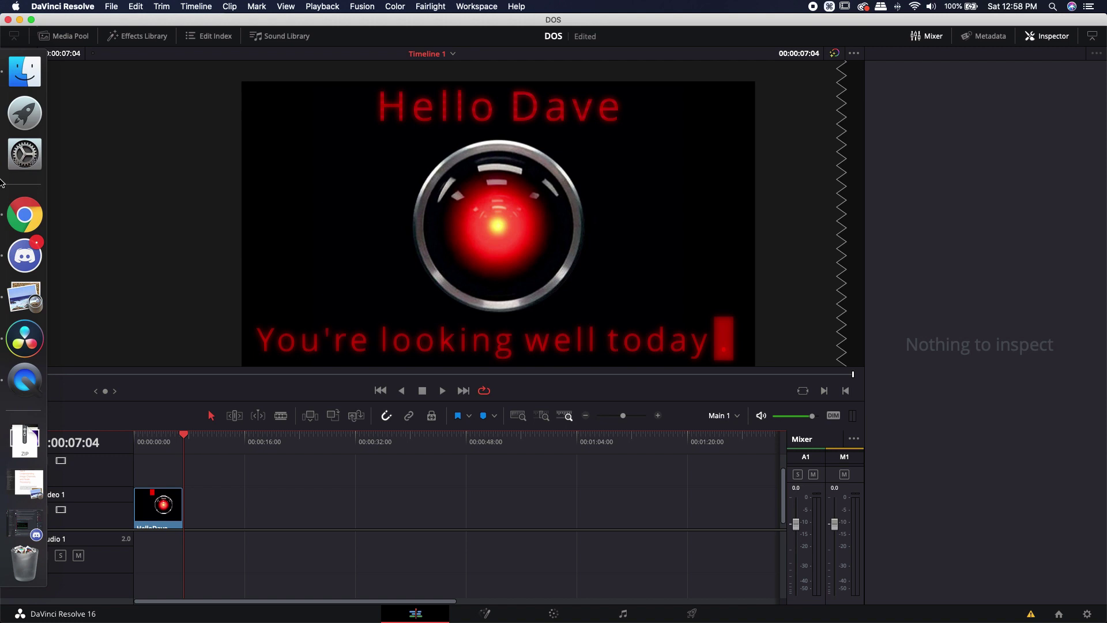
pyautogui.click(25, 214)
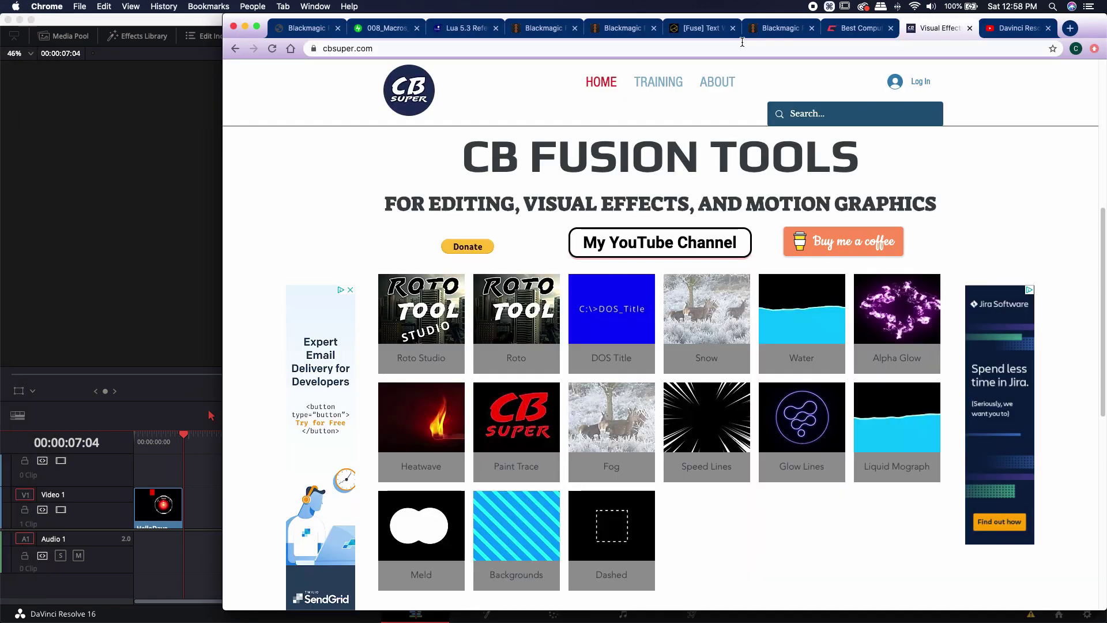
pyautogui.click(1018, 28)
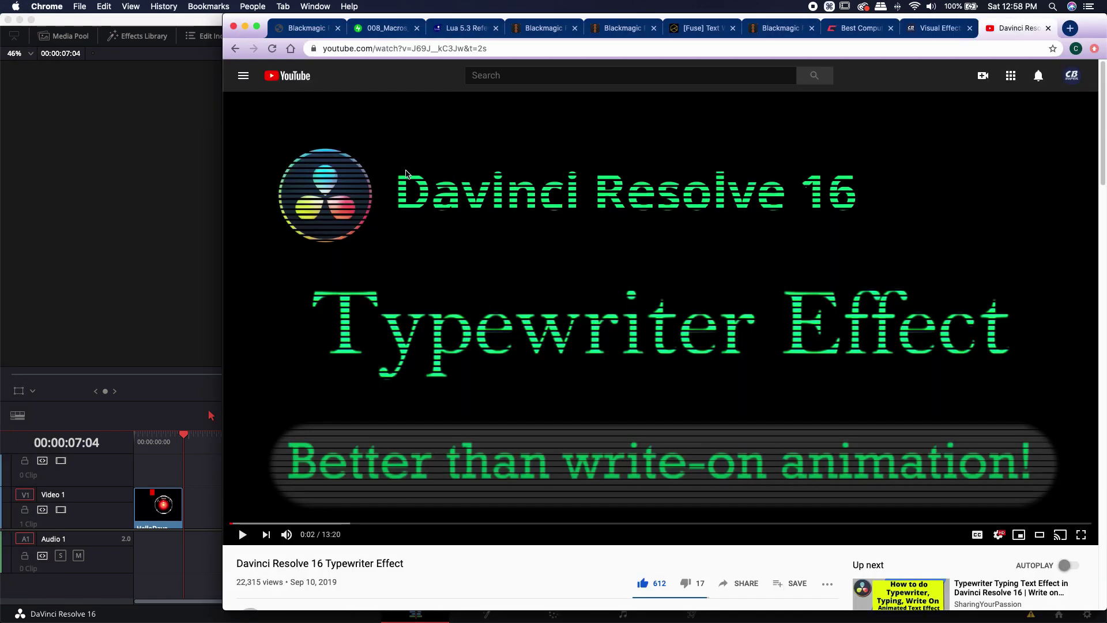
pyautogui.scroll(-5, 520, 257)
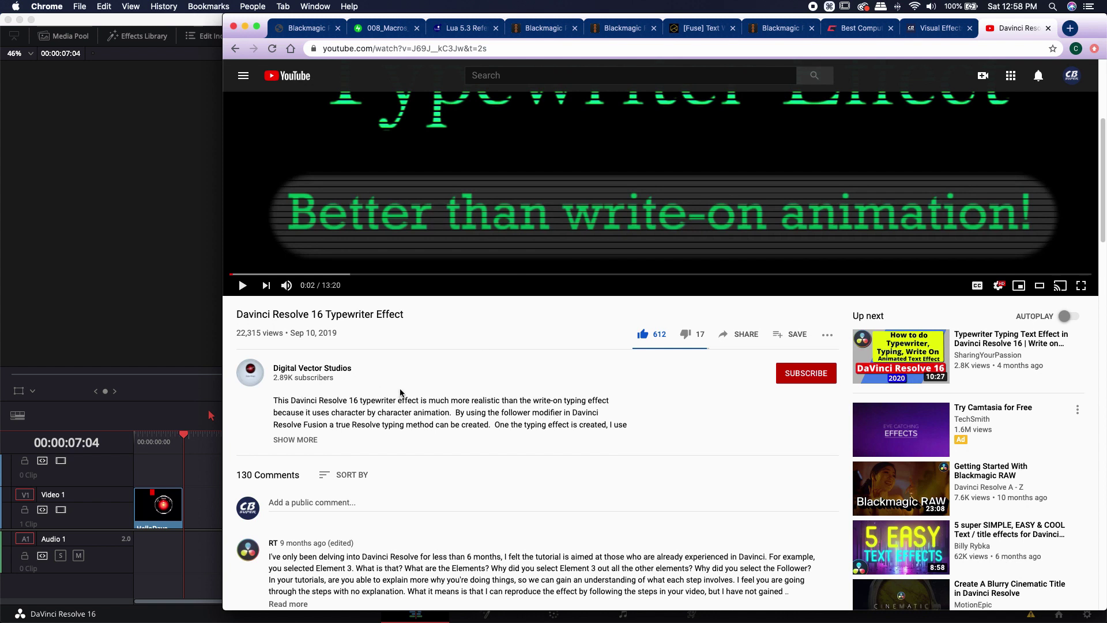
pyautogui.scroll(5, 402, 393)
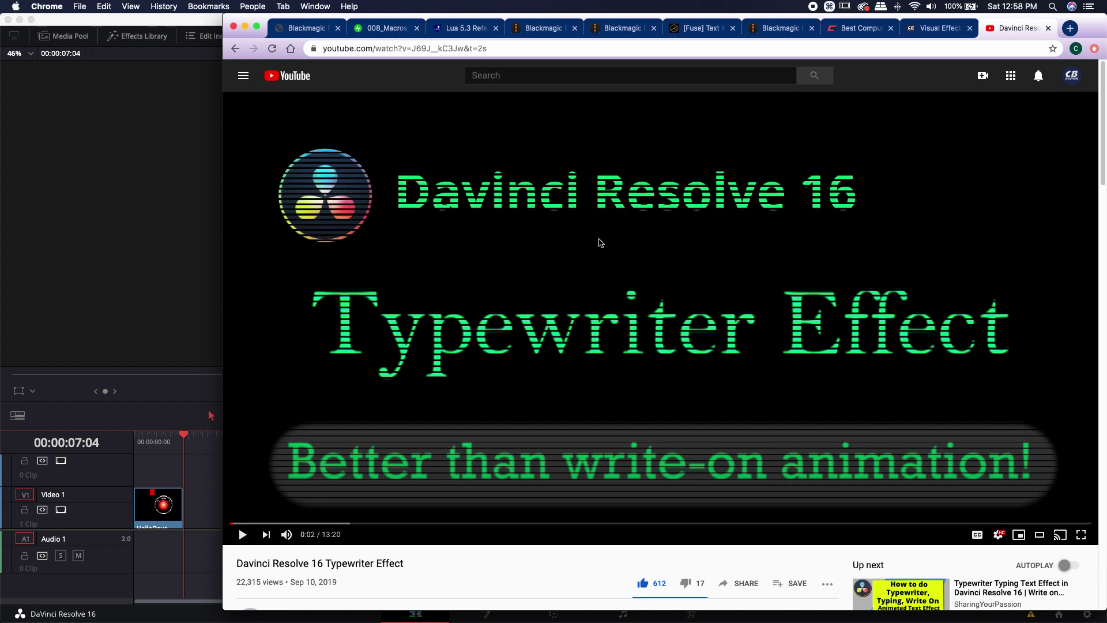
pyautogui.click(931, 30)
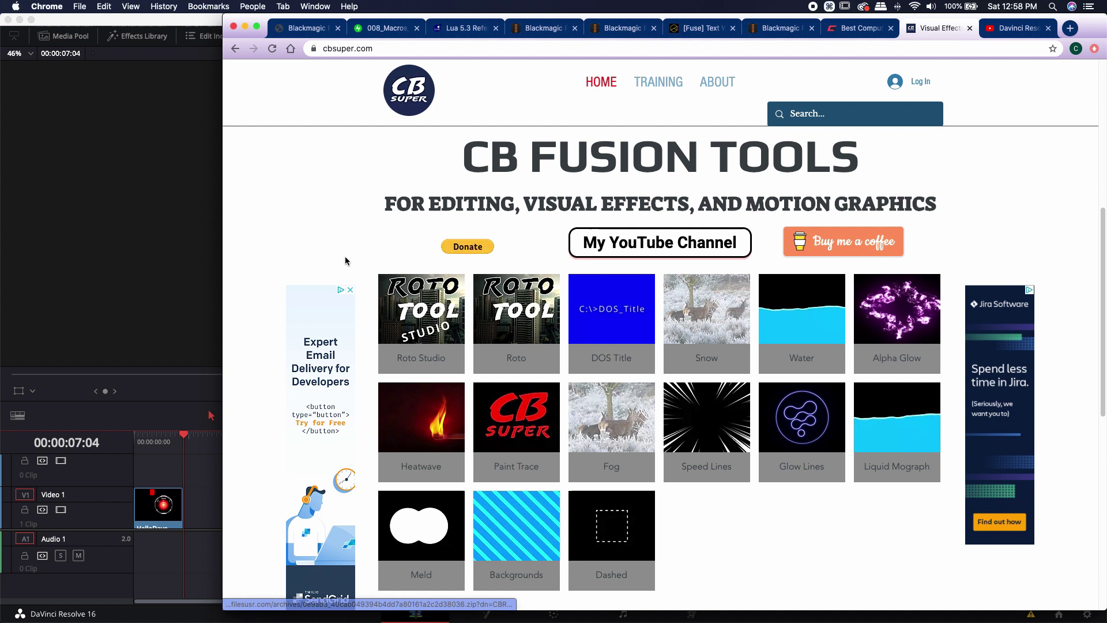
pyautogui.scroll(-1, 369, 251)
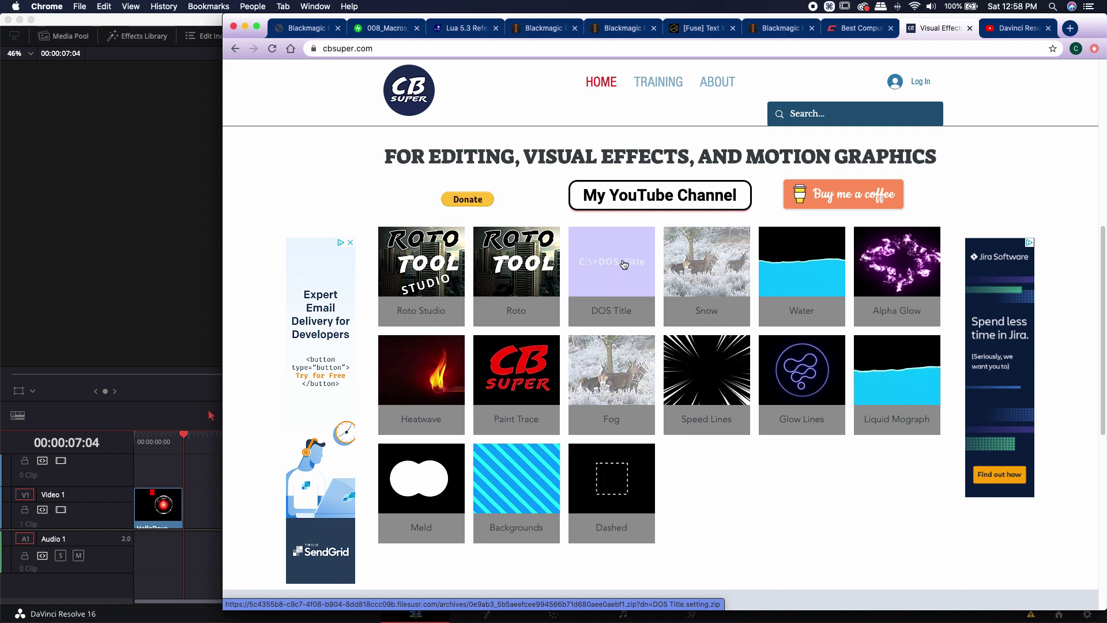
pyautogui.click(137, 133)
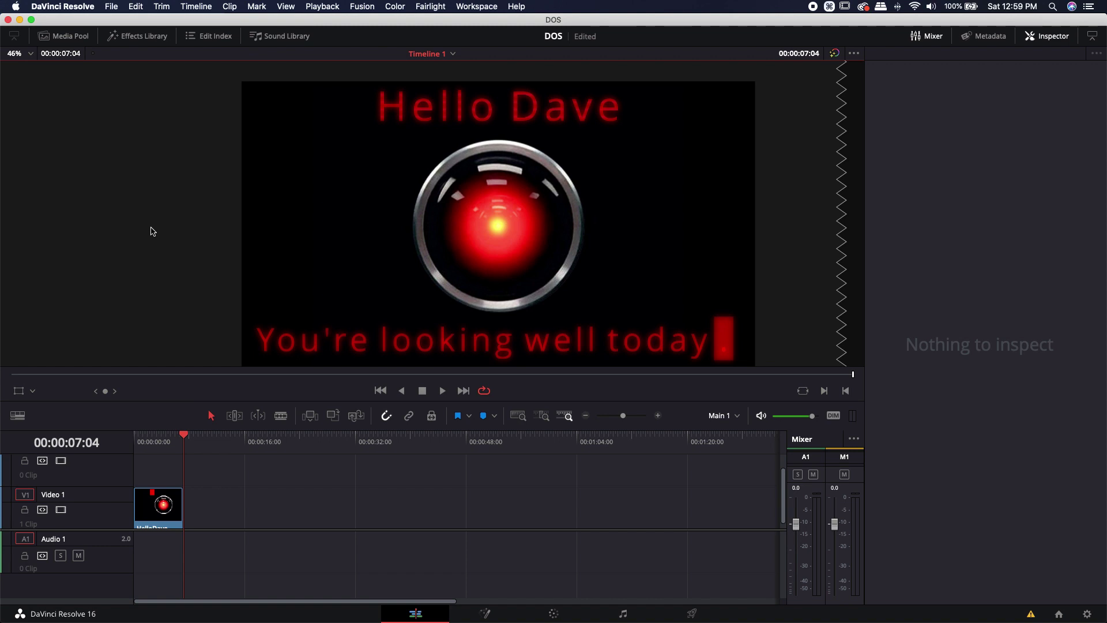
# - On the Fusion page, list the Edit Templates titles including DOS Title, and bring up the reveal-folder option
pyautogui.click(485, 613)
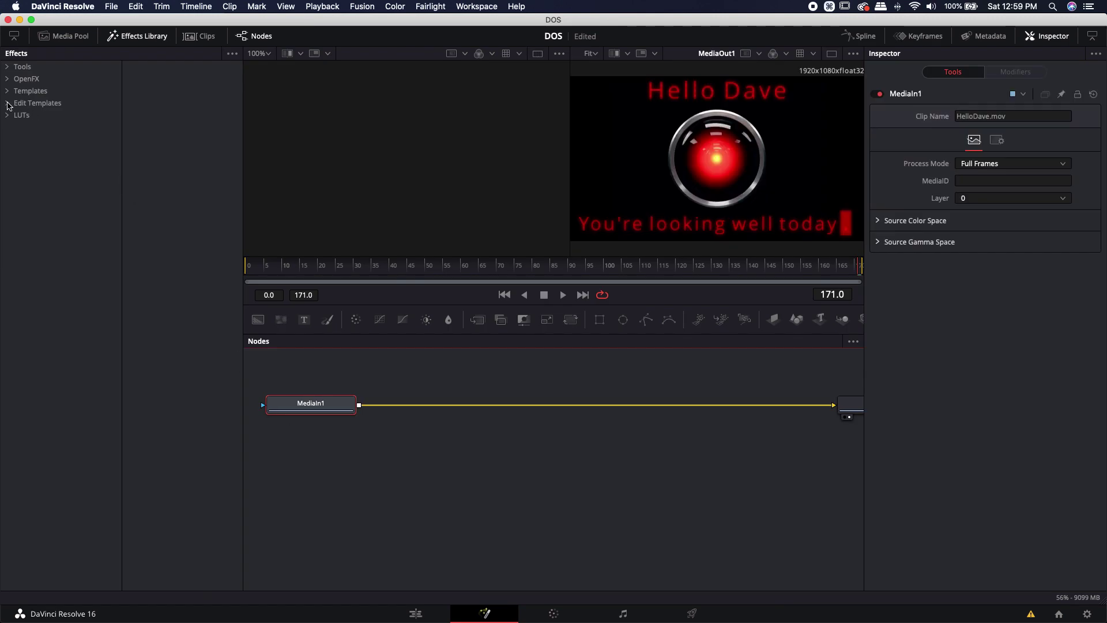
pyautogui.click(7, 104)
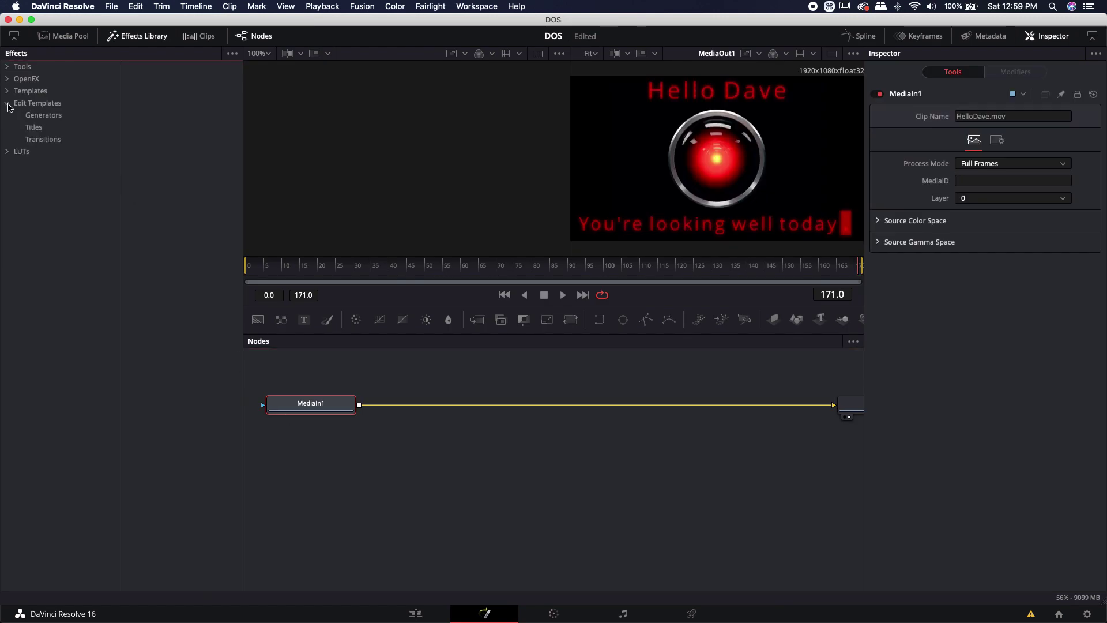
pyautogui.click(33, 127)
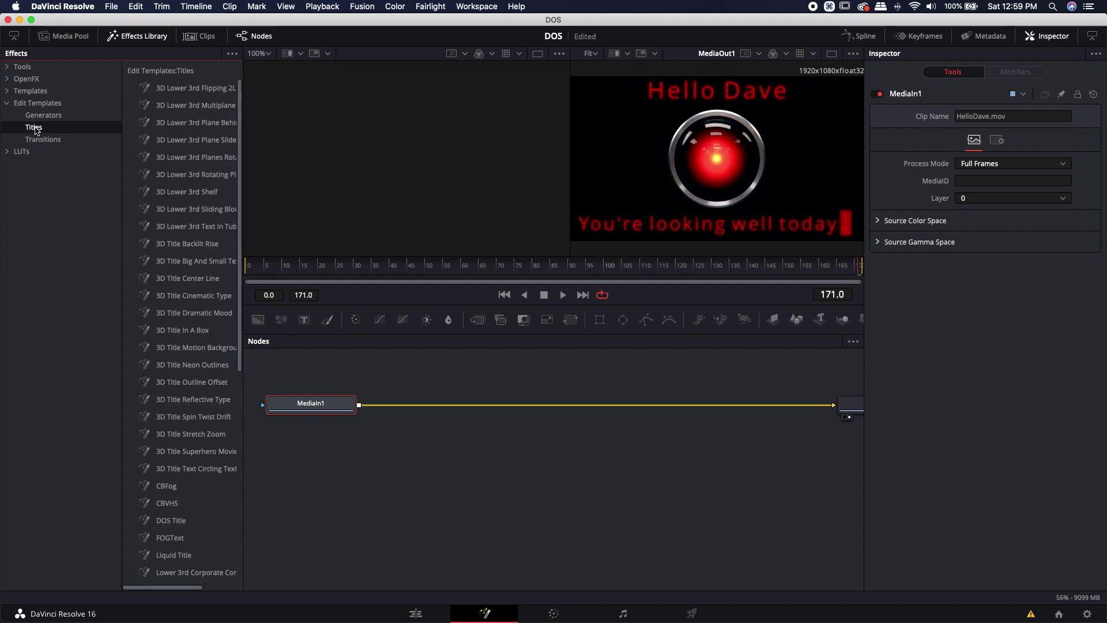
pyautogui.click(233, 54)
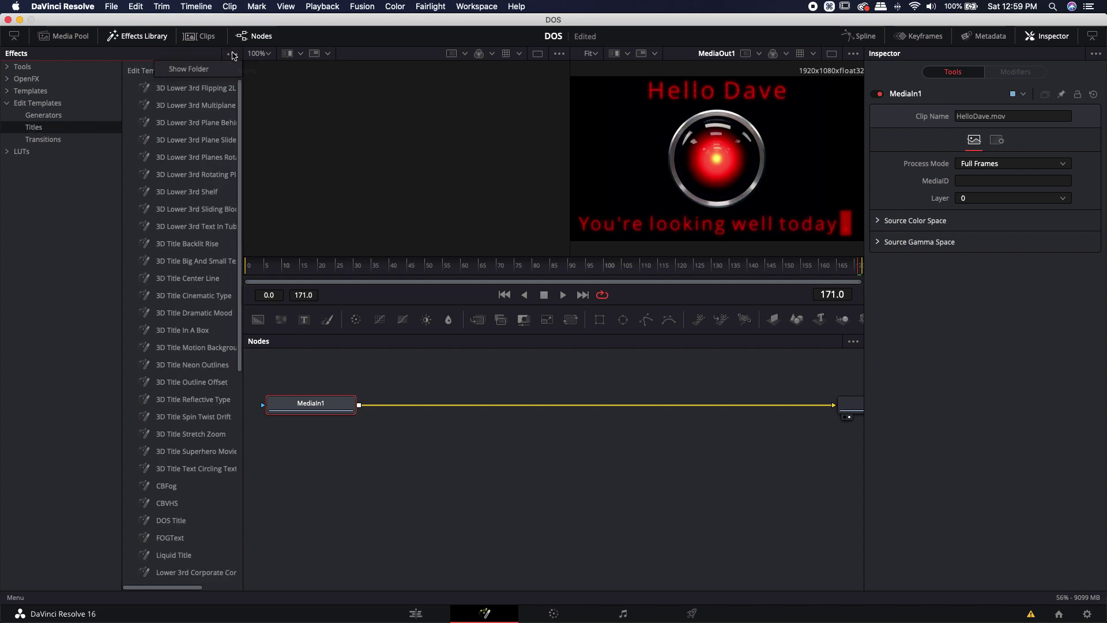
pyautogui.click(192, 70)
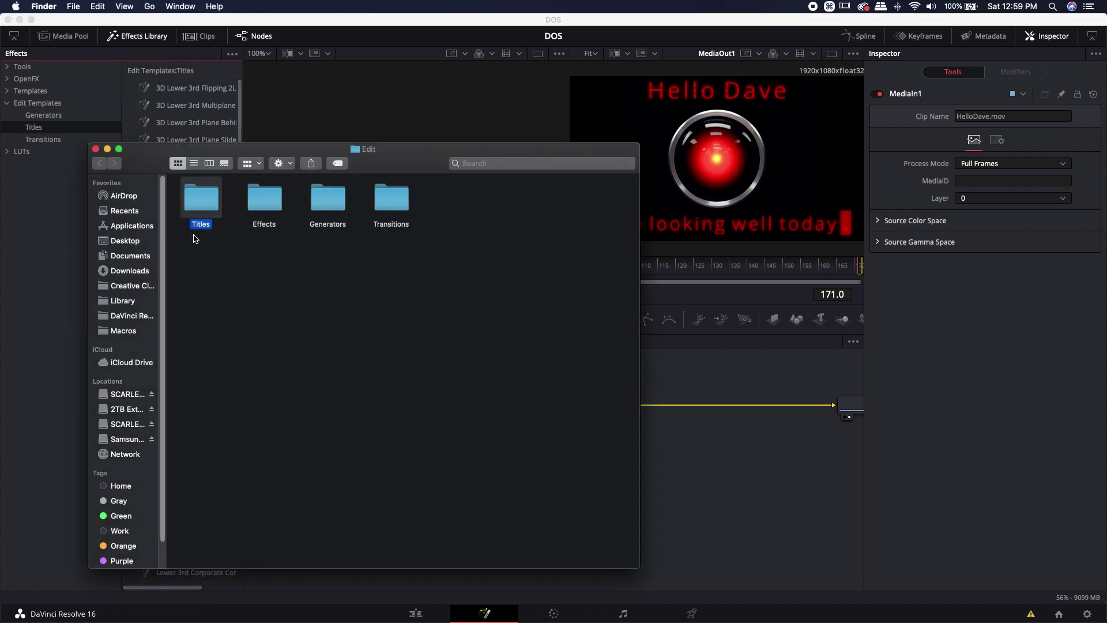
pyautogui.doubleClick(203, 199)
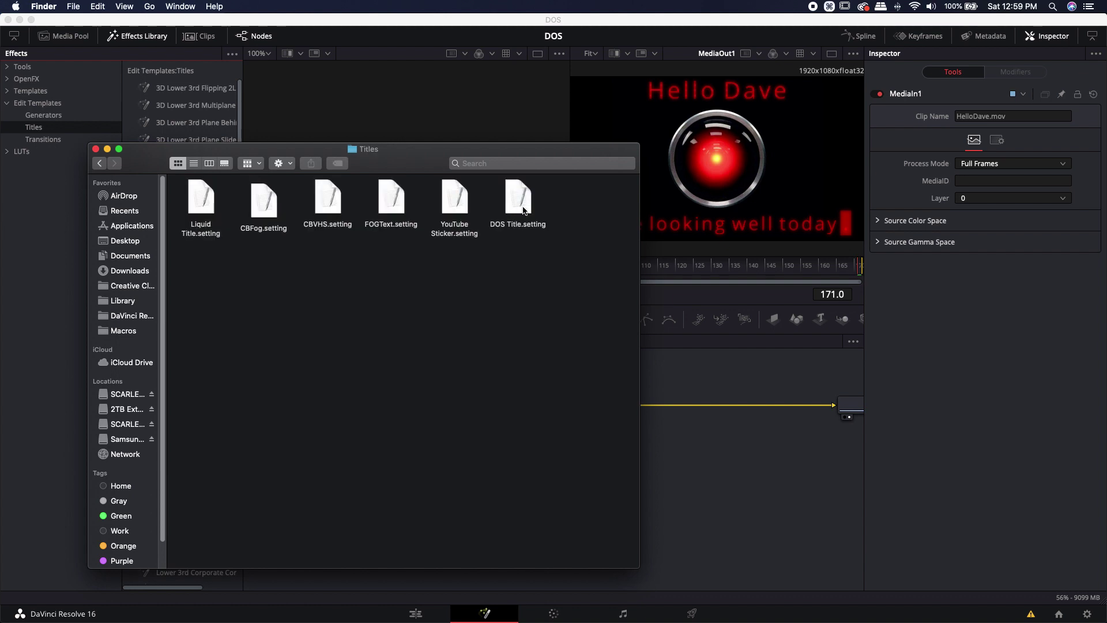
pyautogui.click(96, 149)
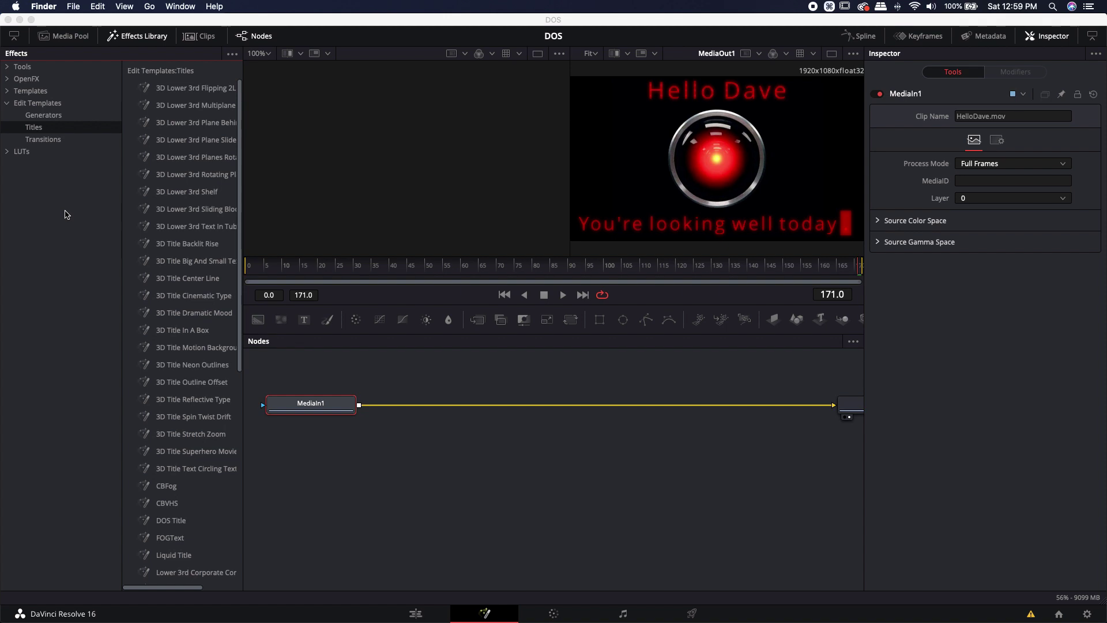
# - On the Edit page, show the Effects Library Titles and scroll the Fusion Titles to find DOS Title
pyautogui.click(420, 613)
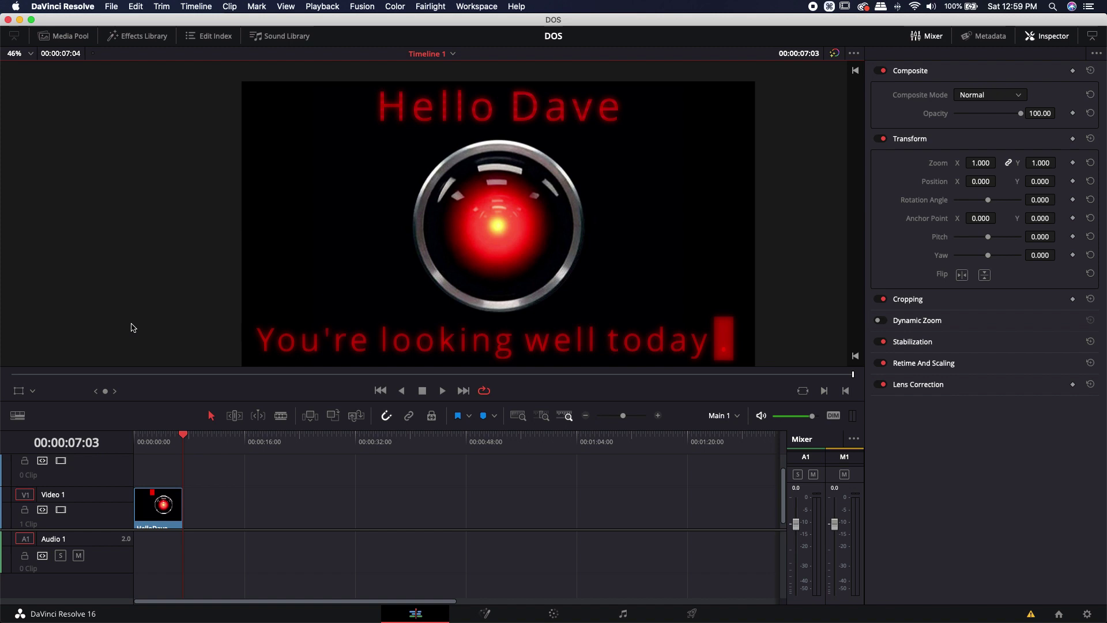
pyautogui.click(133, 37)
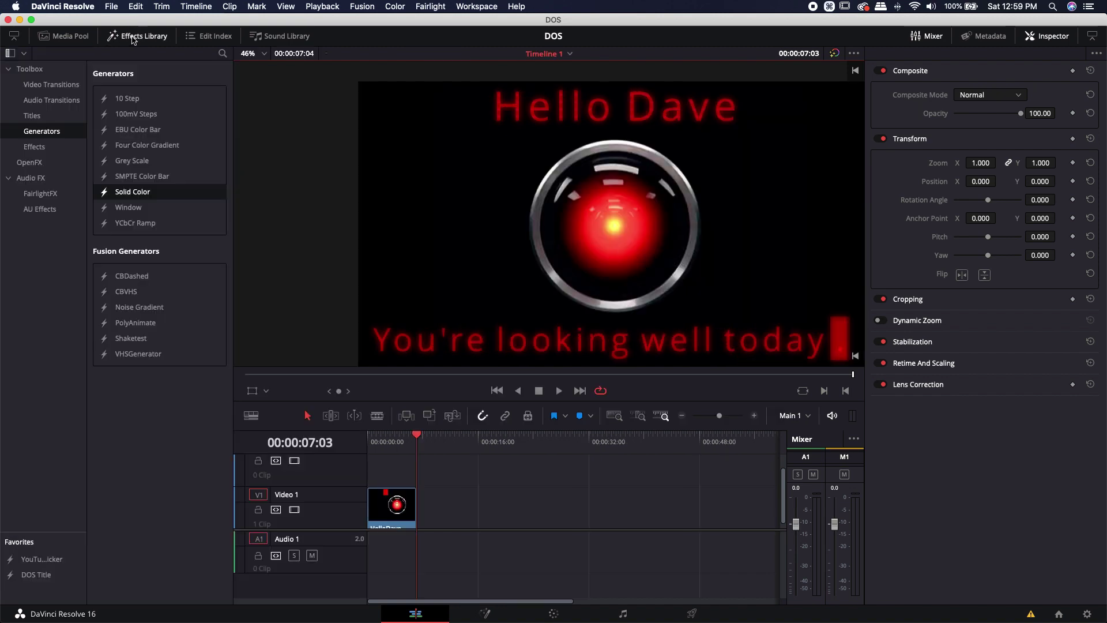
pyautogui.click(33, 116)
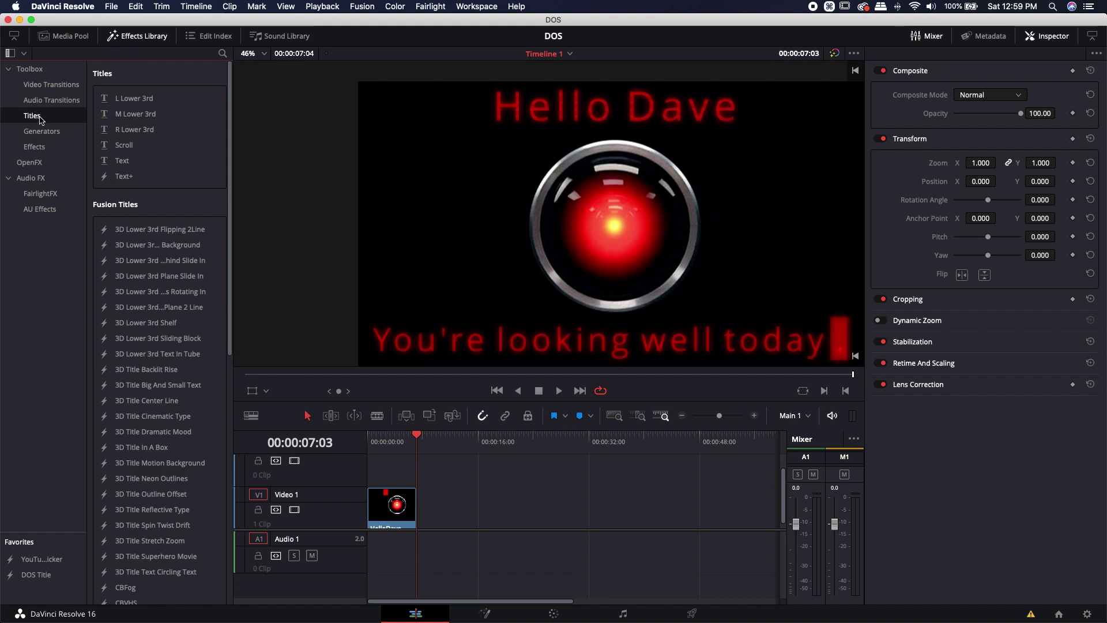
pyautogui.scroll(-10, 145, 244)
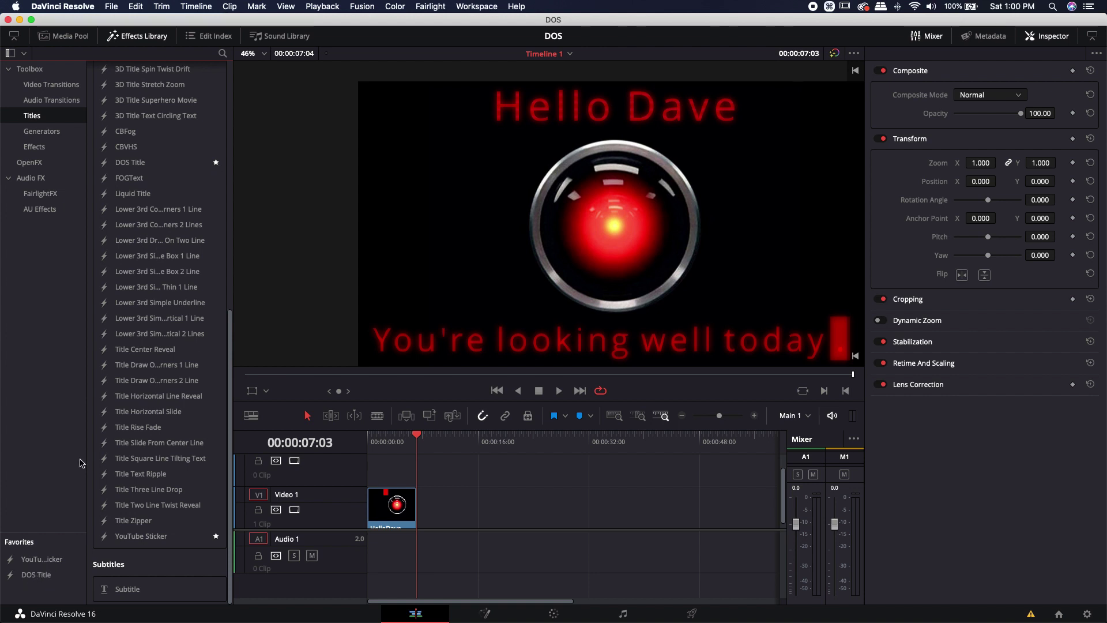
pyautogui.scroll(10, 99, 316)
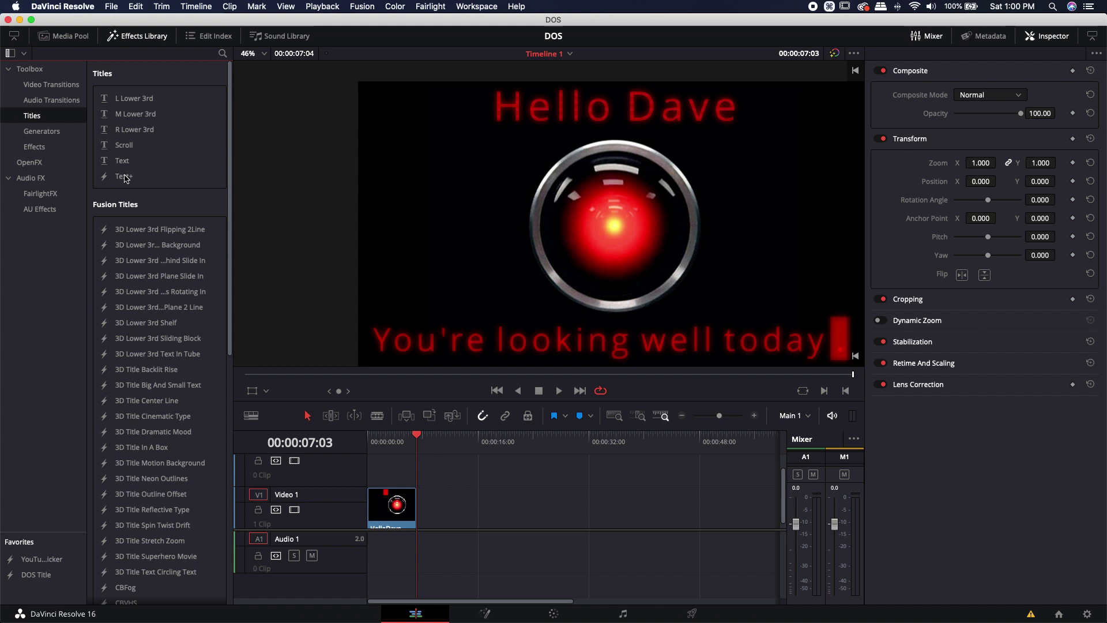
# - Search the Effects Library for 'dos' and add DOS Title after the first clip on Video 1
pyautogui.click(223, 54)
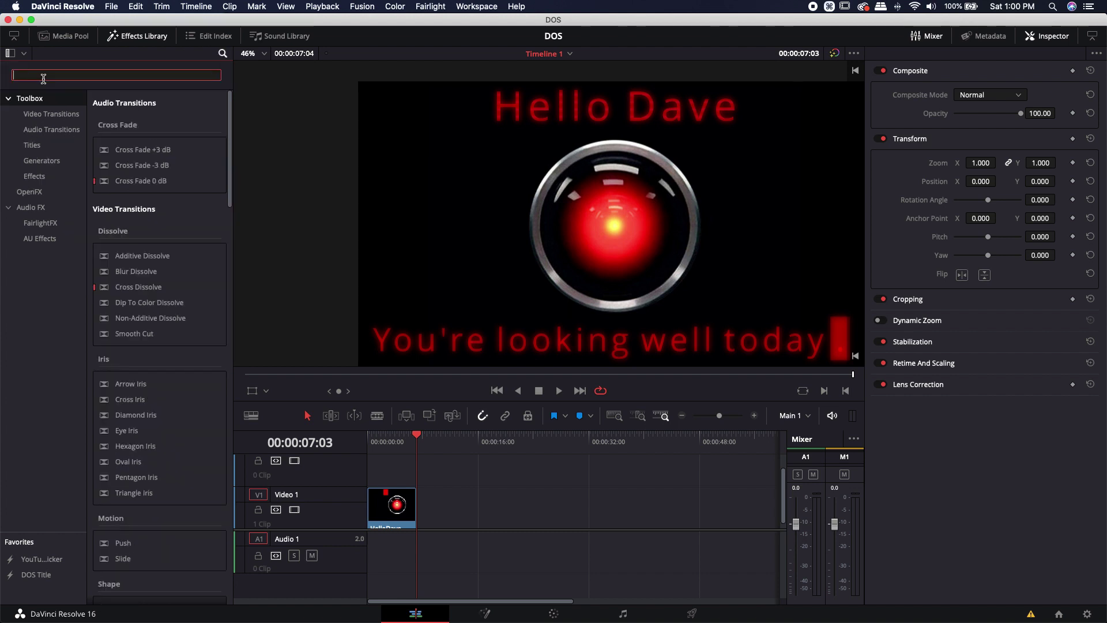
pyautogui.write('dos')
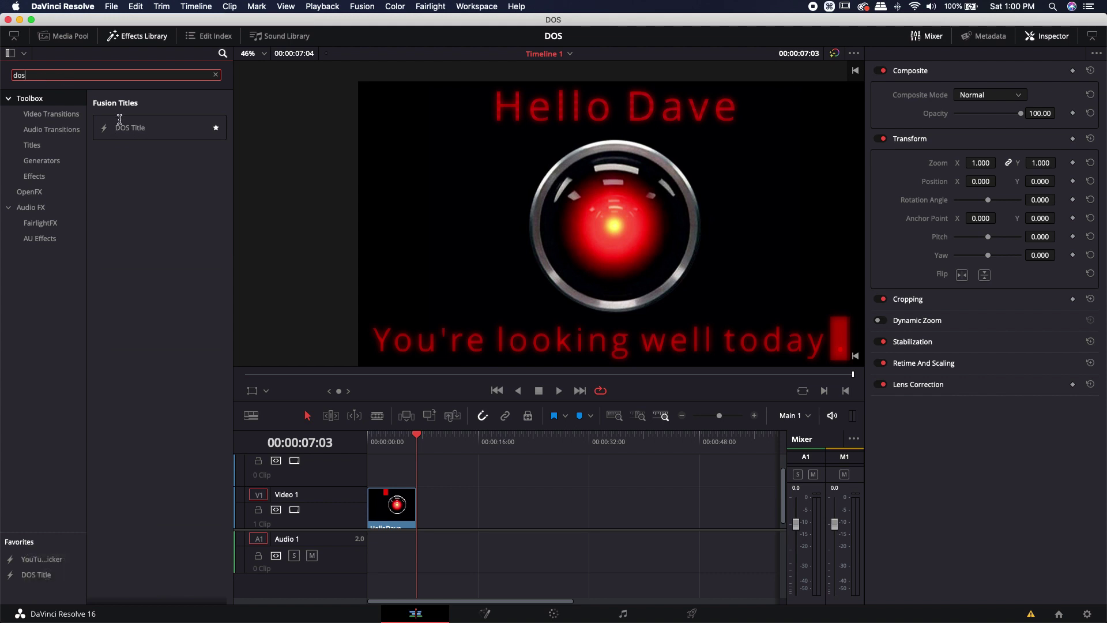
pyautogui.moveTo(120, 121); pyautogui.dragTo(424, 508)
pyautogui.moveTo(420, 439); pyautogui.dragTo(452, 442)
# - Recentre the viewer on the red title and park the playhead on the DOS Title clip
pyautogui.scroll(2, 592, 246)
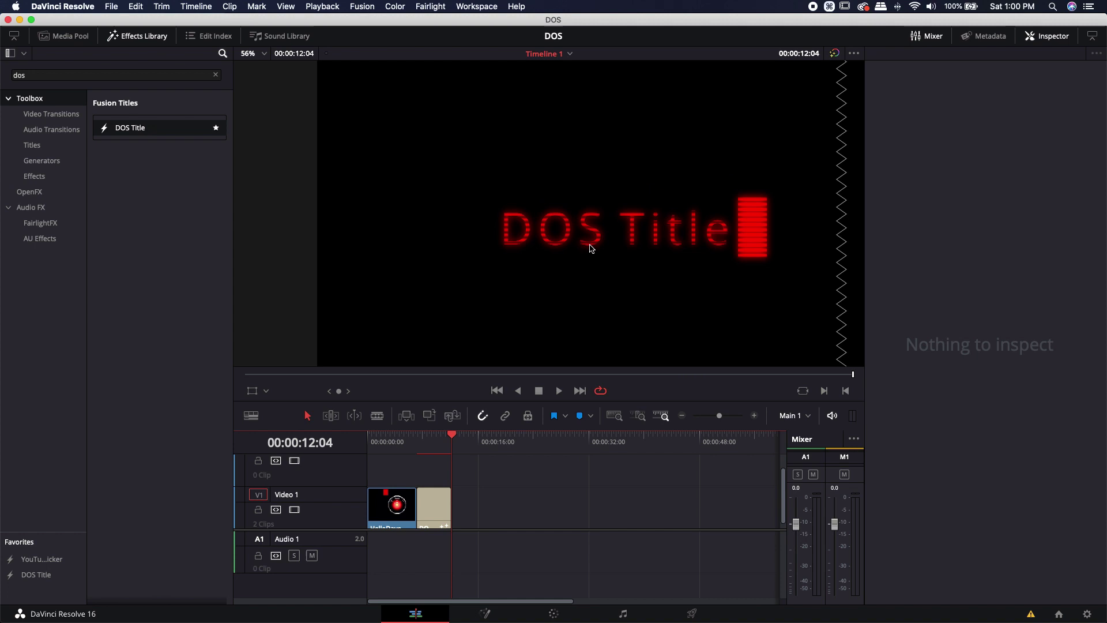
pyautogui.moveTo(620, 267); pyautogui.dragTo(590, 259)
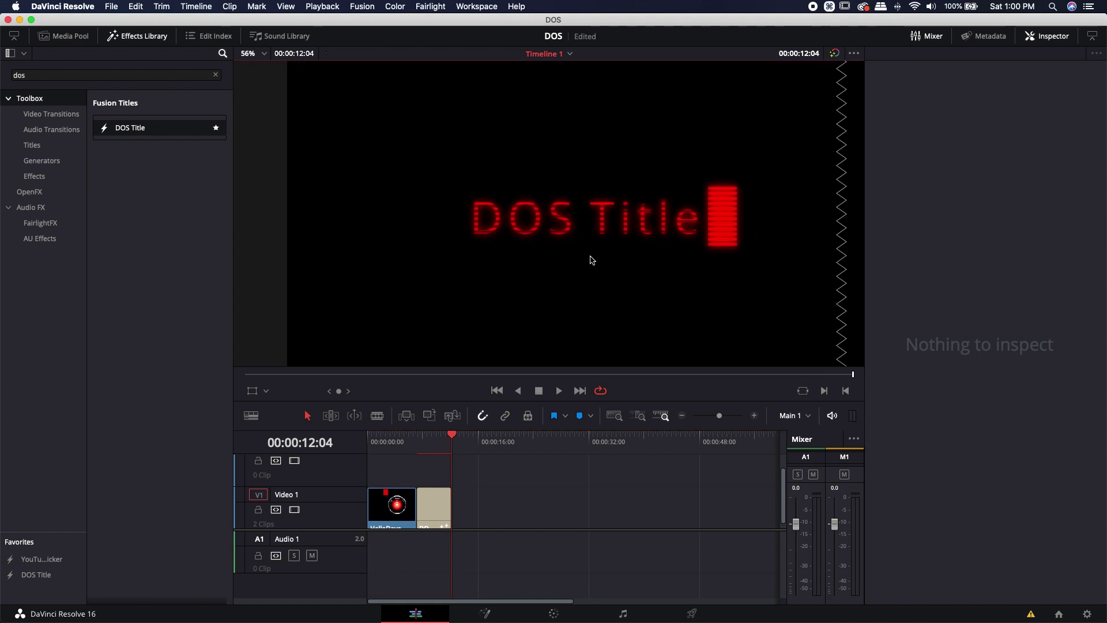
pyautogui.scroll(-2, 565, 231)
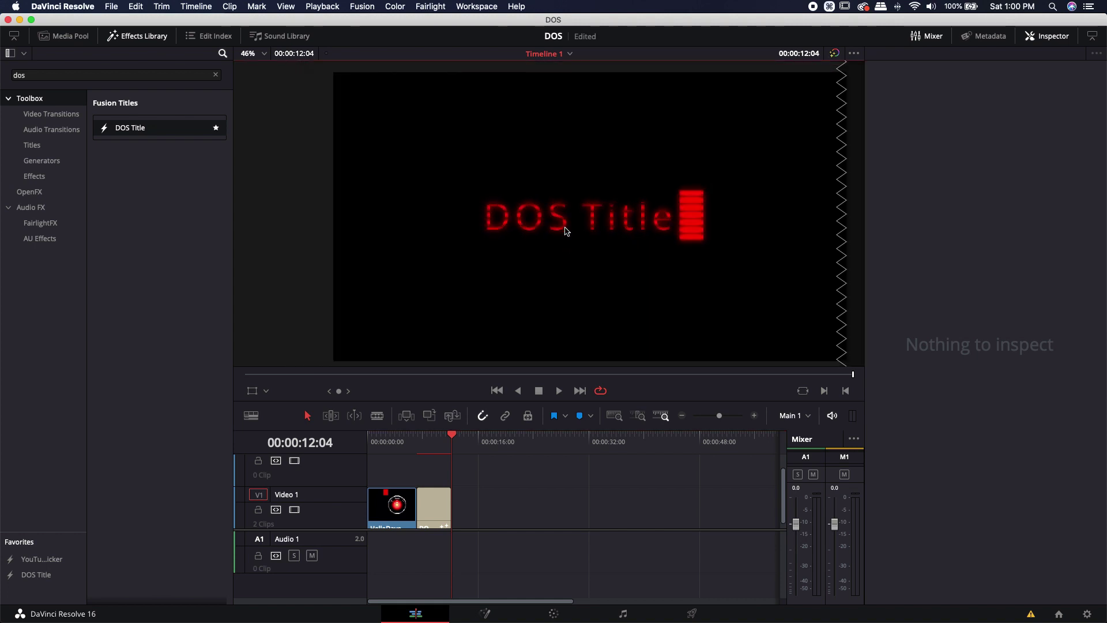
pyautogui.scroll(4, 568, 232)
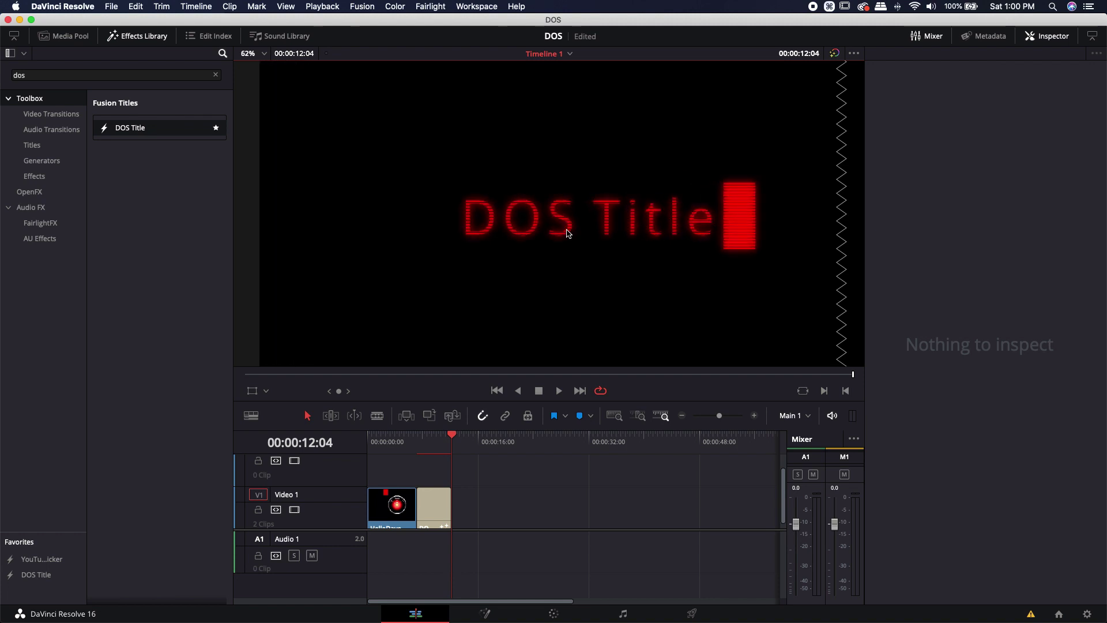
pyautogui.moveTo(585, 261); pyautogui.dragTo(561, 254)
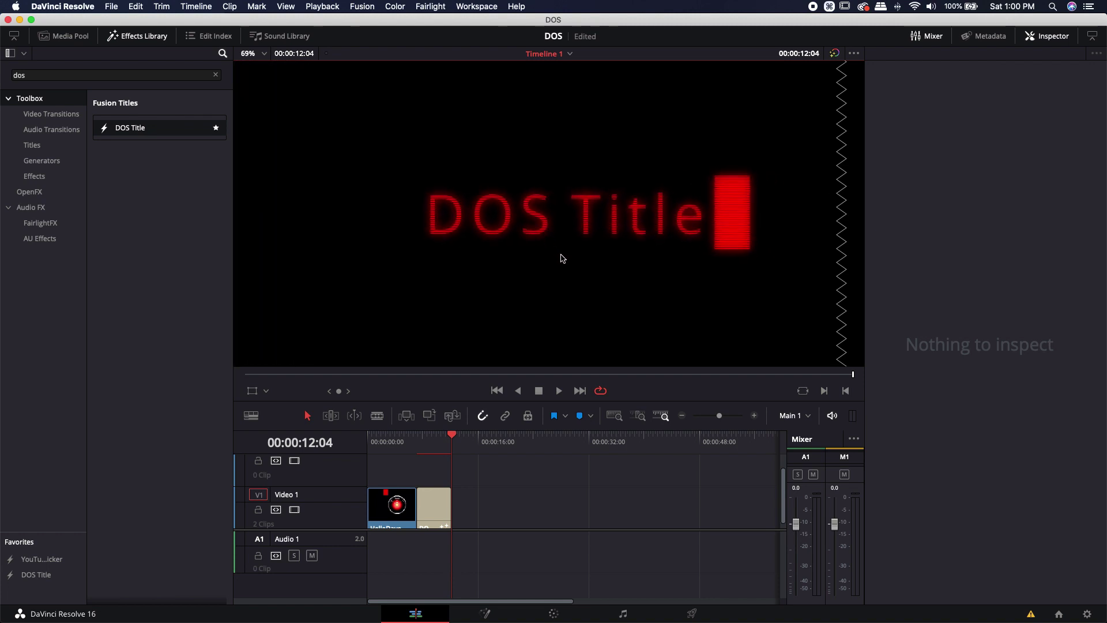
pyautogui.click(439, 436)
# - Select the DOS Title clip and highlight all of its 'DOS Title' styled text in the Inspector
pyautogui.click(448, 500)
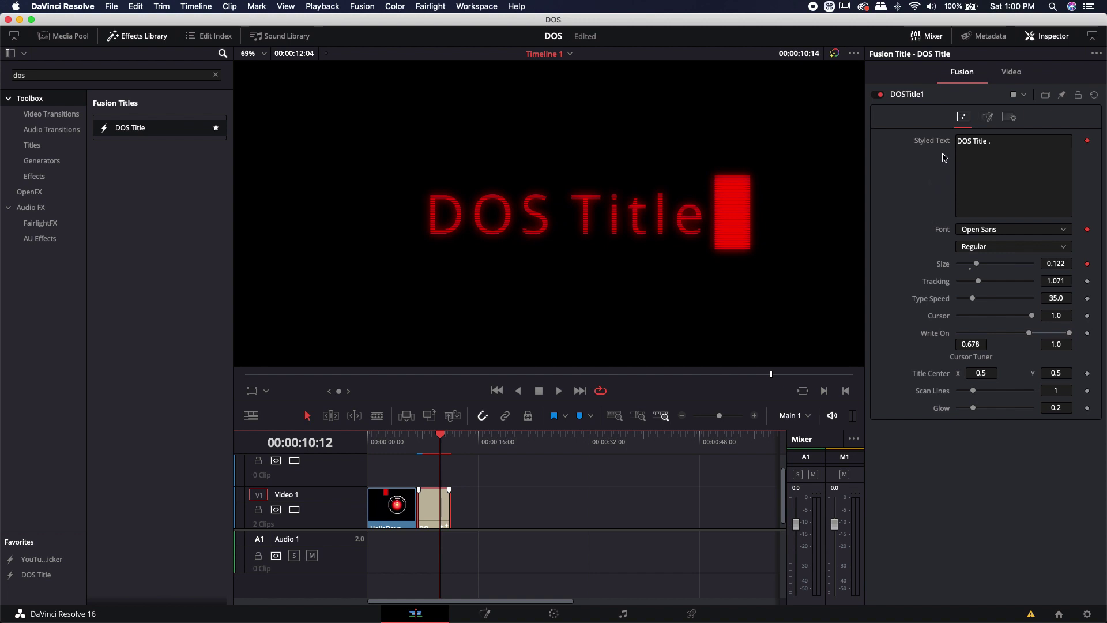
pyautogui.click(1023, 145)
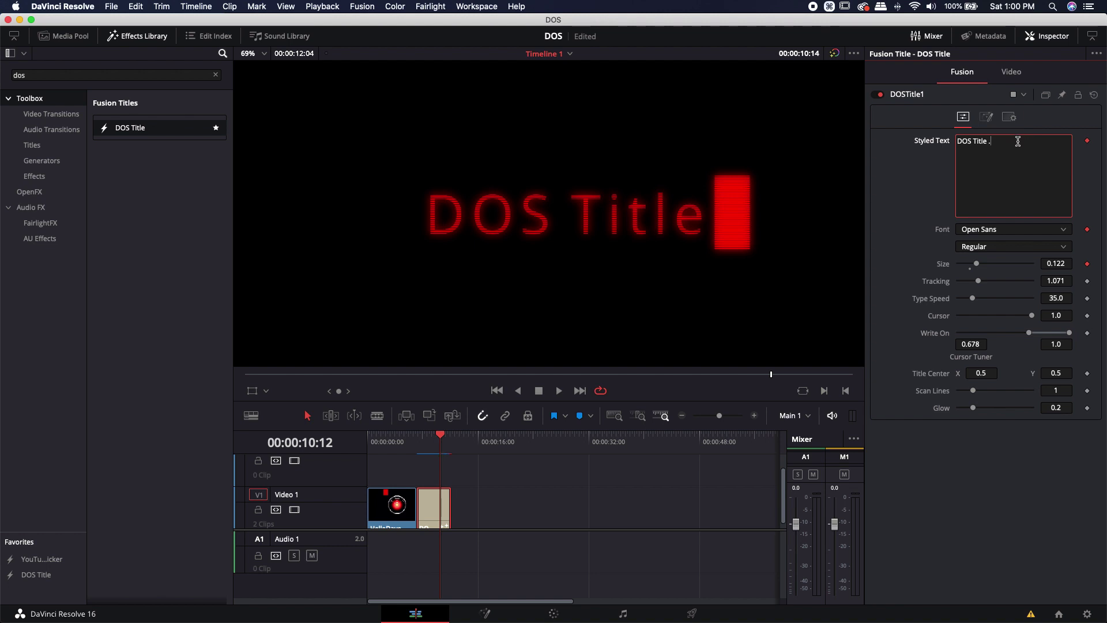
pyautogui.moveTo(1003, 141); pyautogui.dragTo(945, 144)
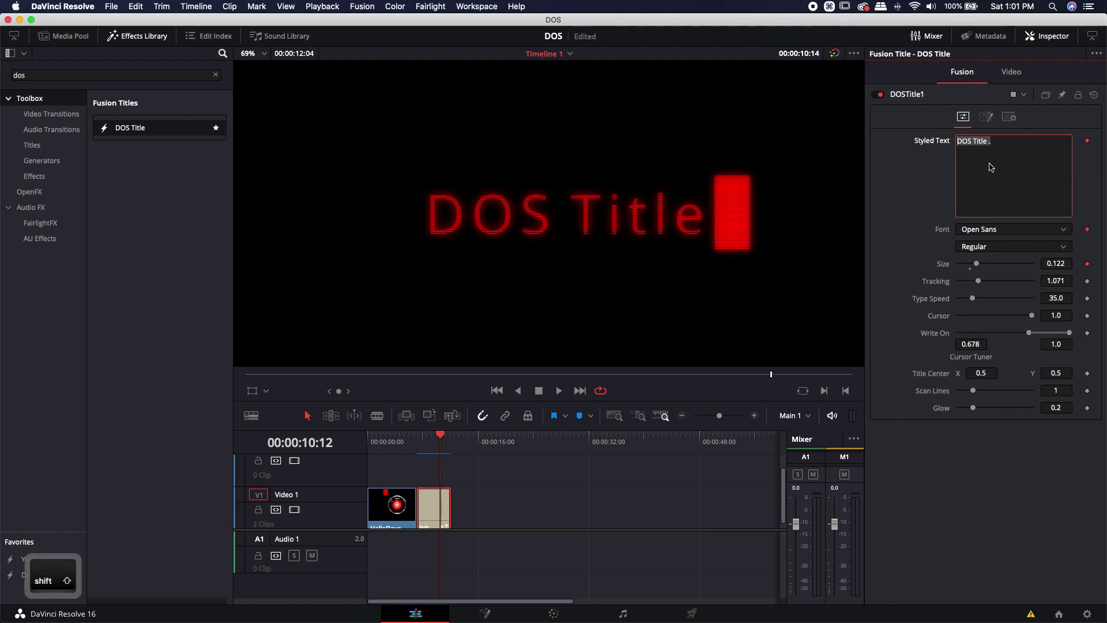
# - Replace the title text with 'CB SUPER' and set the font to Uppercut Angle
pyautogui.write('CB SUPER')
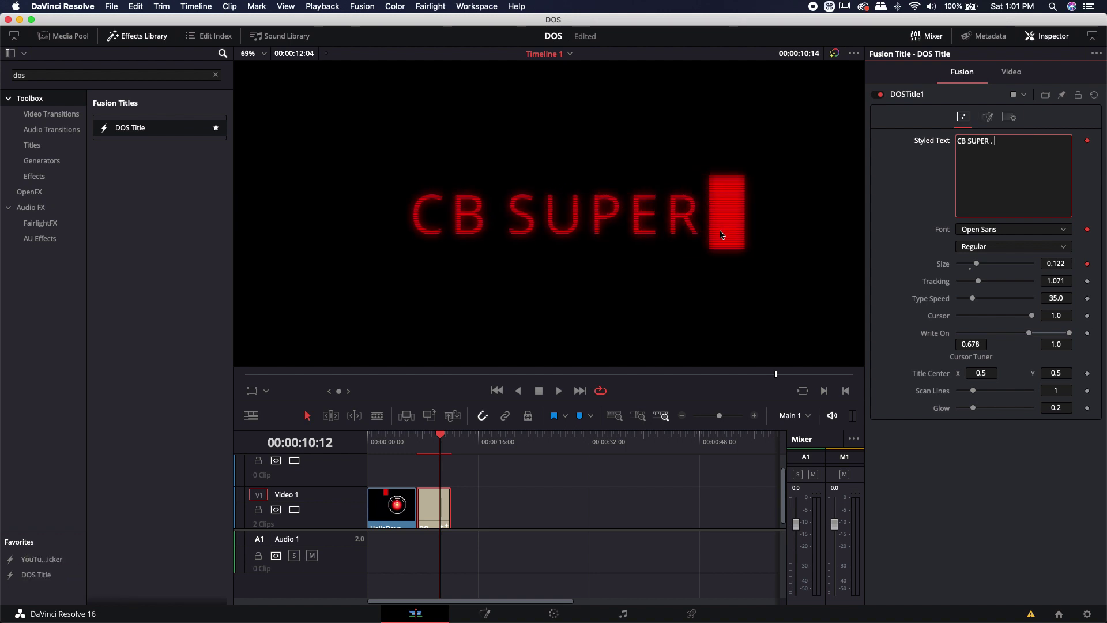
pyautogui.click(971, 230)
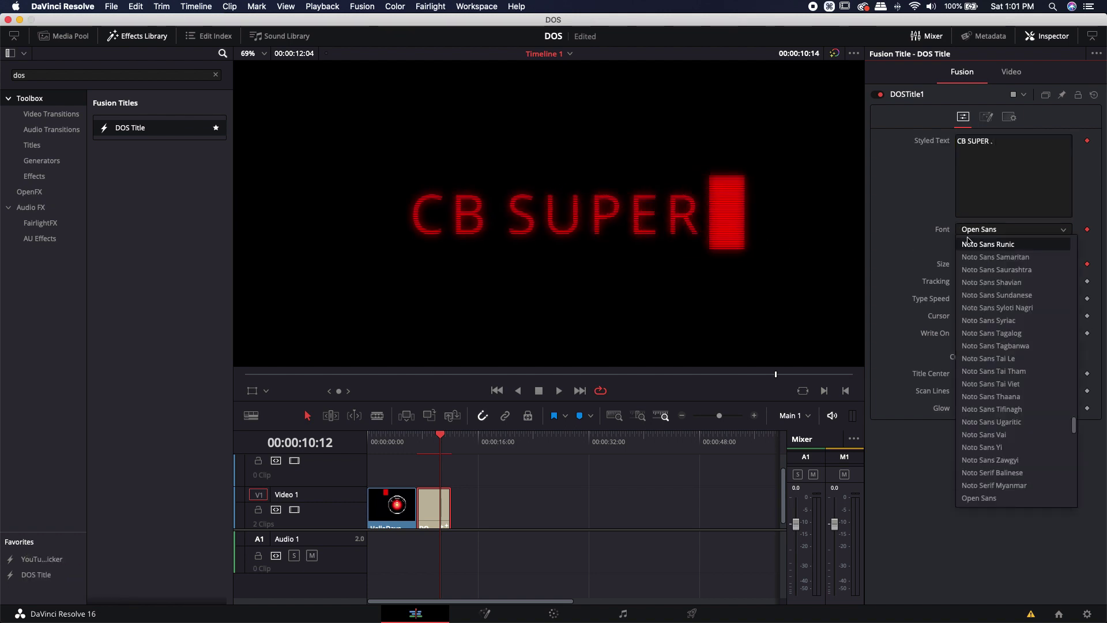
pyautogui.press('u')
pyautogui.press('Return')
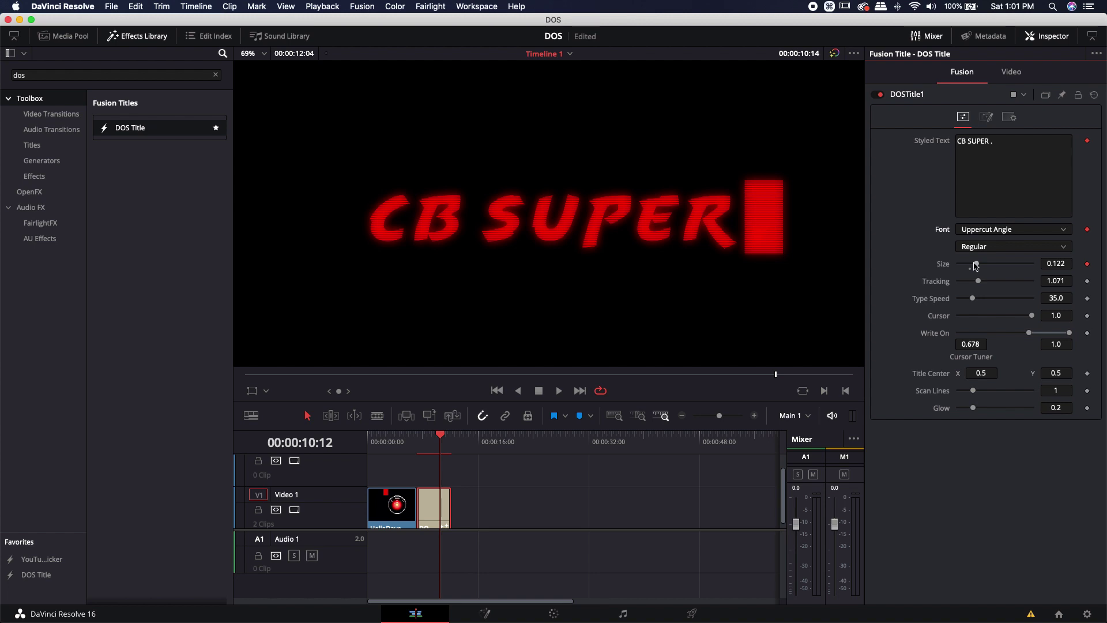
# - Raise the text size to 0.126 and nudge the title centre to 0.51, 0.509
pyautogui.moveTo(976, 263); pyautogui.dragTo(976, 264)
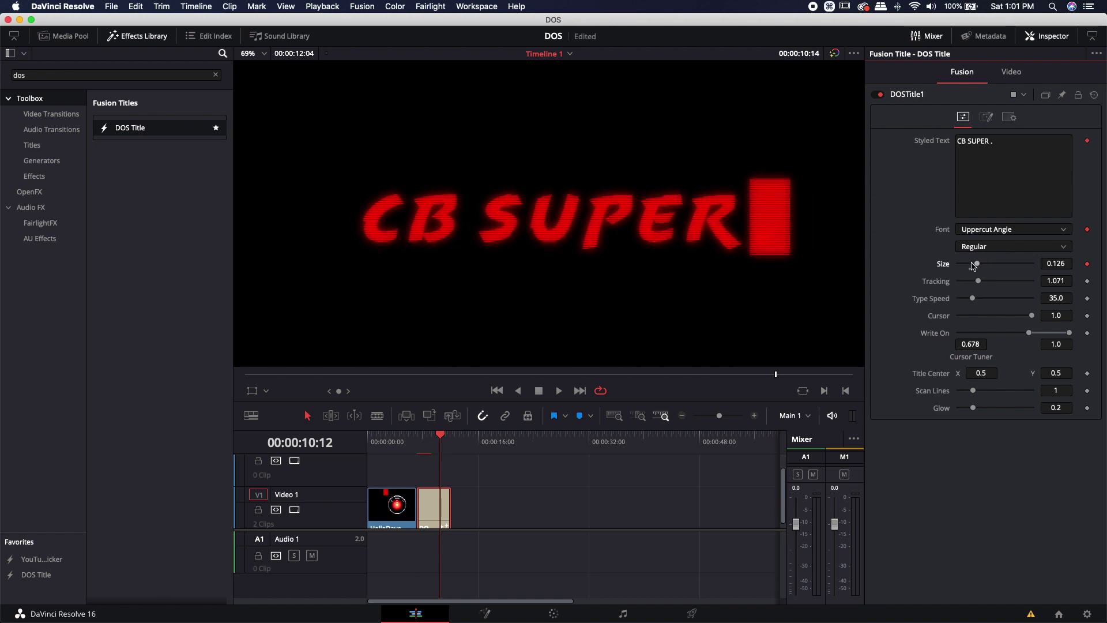
pyautogui.click(979, 373)
pyautogui.moveTo(978, 373); pyautogui.dragTo(1048, 373)
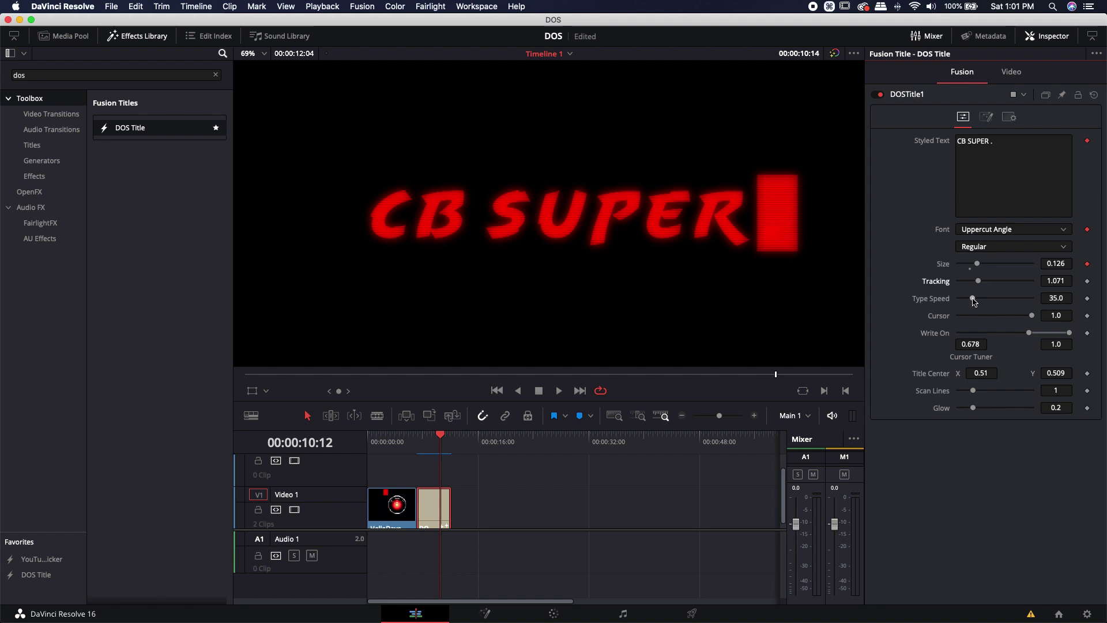
pyautogui.moveTo(973, 301); pyautogui.dragTo(1045, 300)
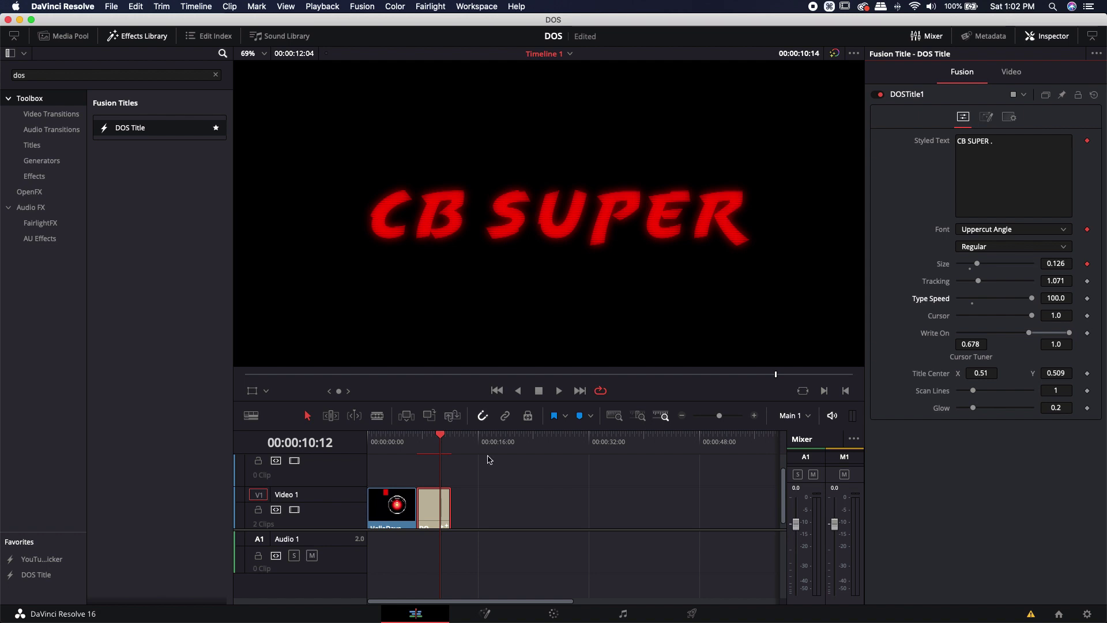
pyautogui.moveTo(442, 441); pyautogui.dragTo(434, 439)
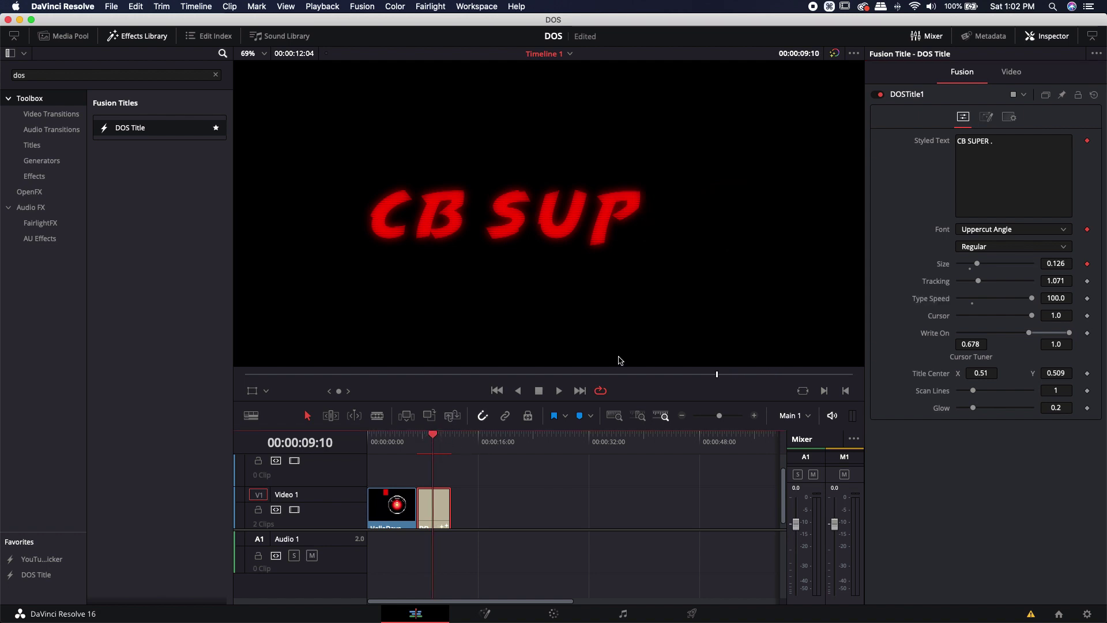
pyautogui.click(972, 298)
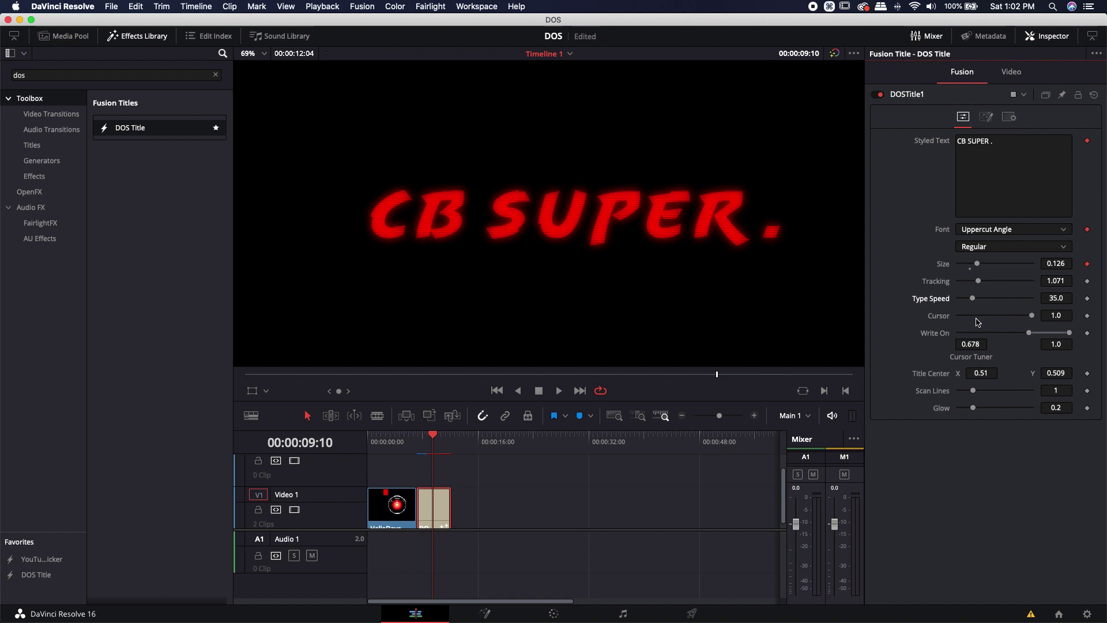
pyautogui.moveTo(1032, 316); pyautogui.dragTo(996, 317)
pyautogui.doubleClick(934, 316)
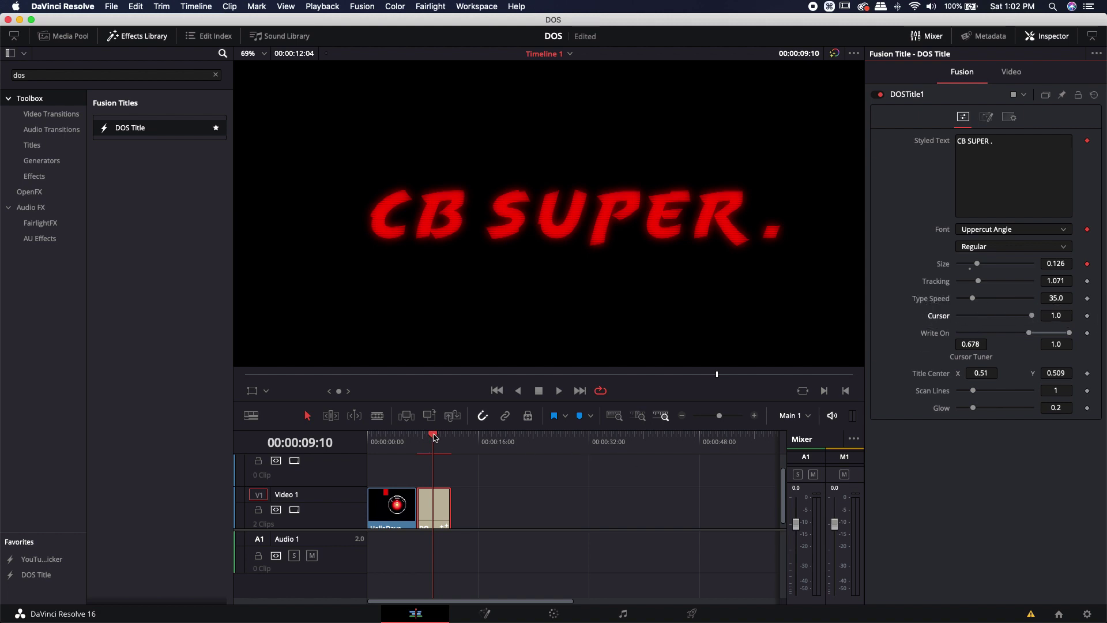
pyautogui.click(452, 437)
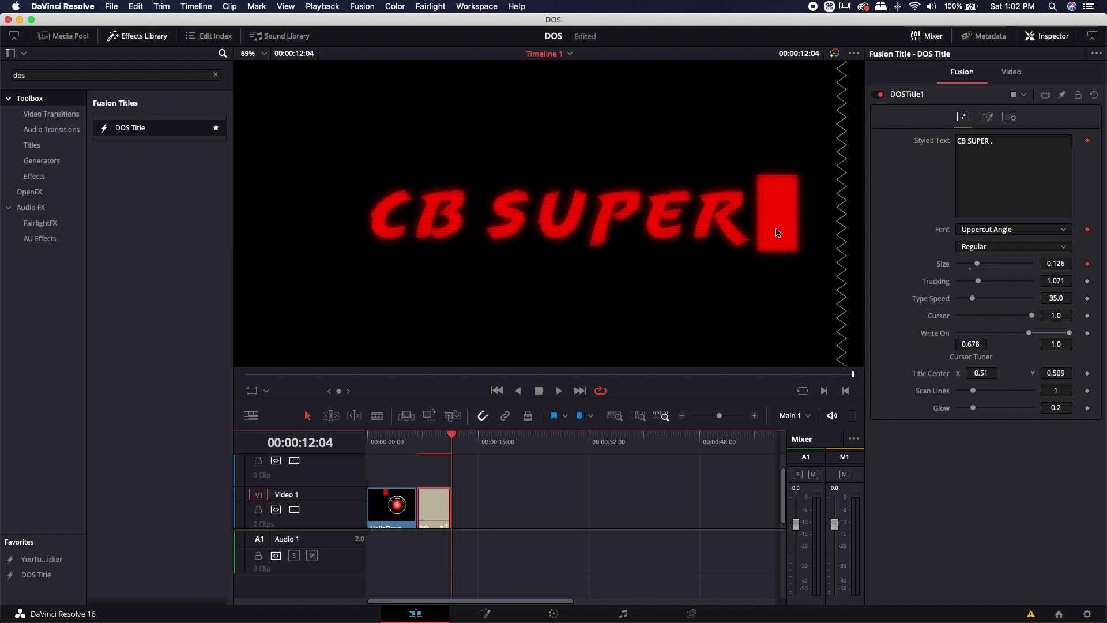
# - Delete the characters after CB SUPER, set Write On start to 0.689, and retype the trailing period
pyautogui.click(994, 142)
pyautogui.press('BackSpace')
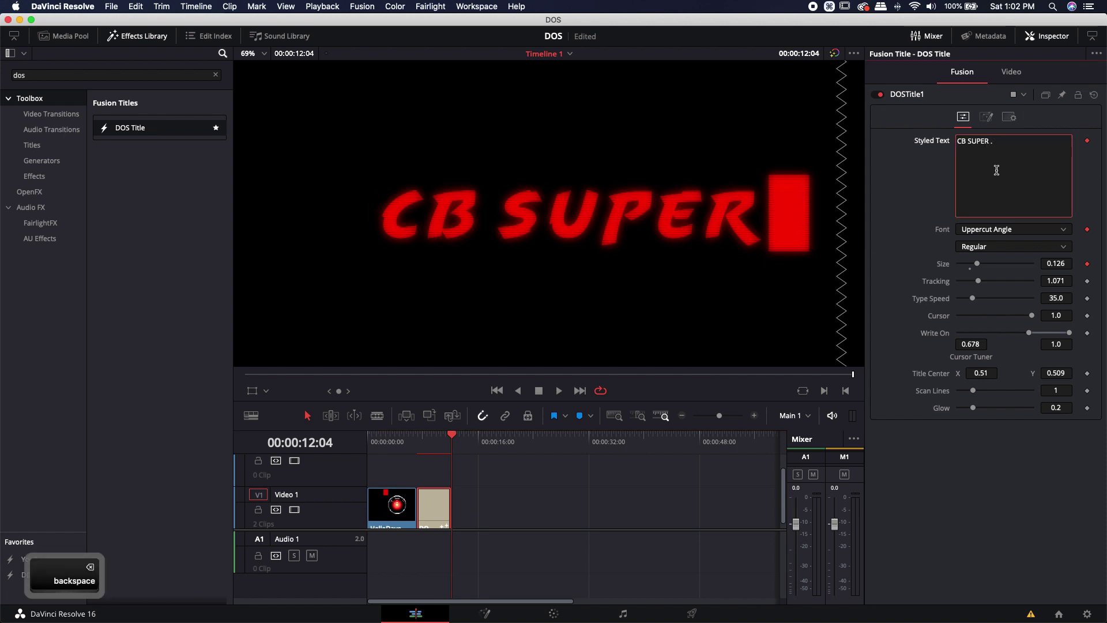
pyautogui.press('BackSpace')
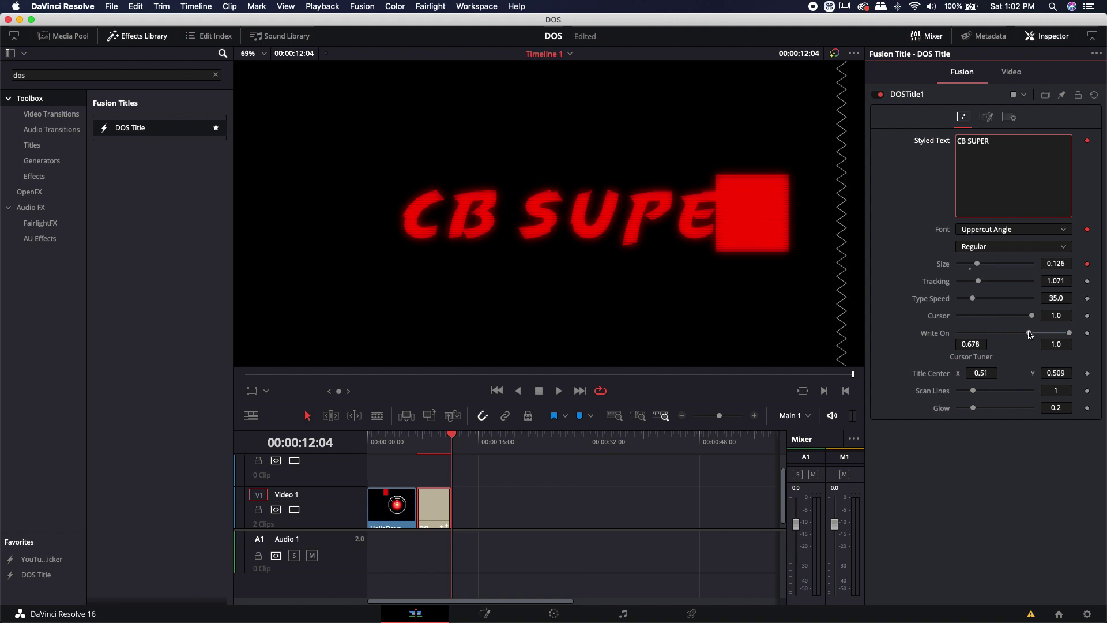
pyautogui.moveTo(1029, 334)
pyautogui.mouseDown()
pyautogui.moveTo(1009, 332)
pyautogui.moveTo(1029, 334)
pyautogui.mouseUp()
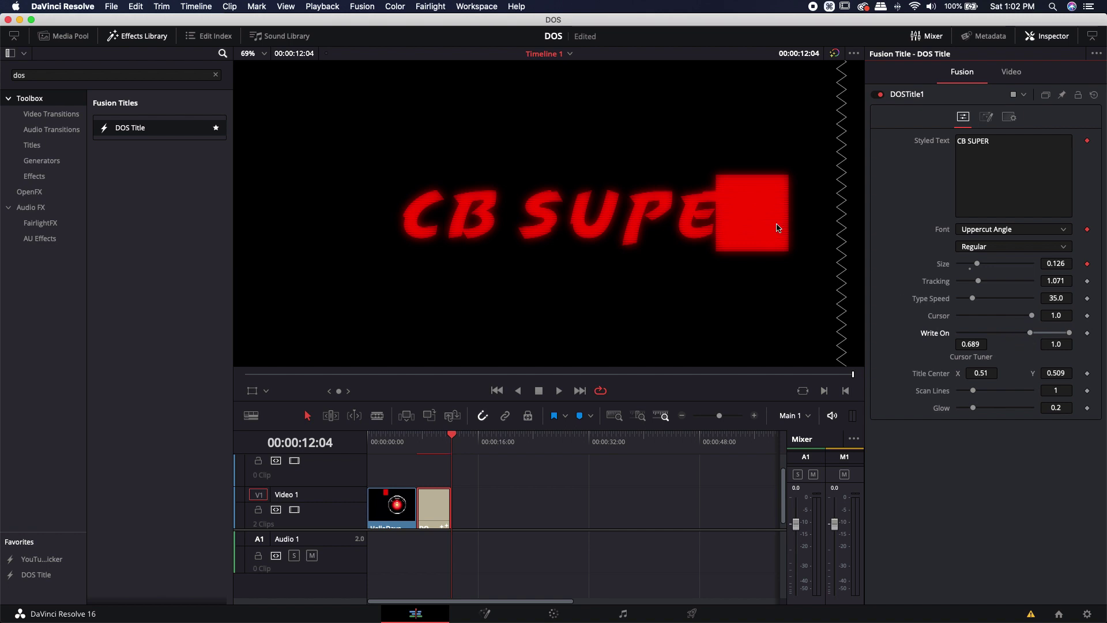
pyautogui.click(995, 144)
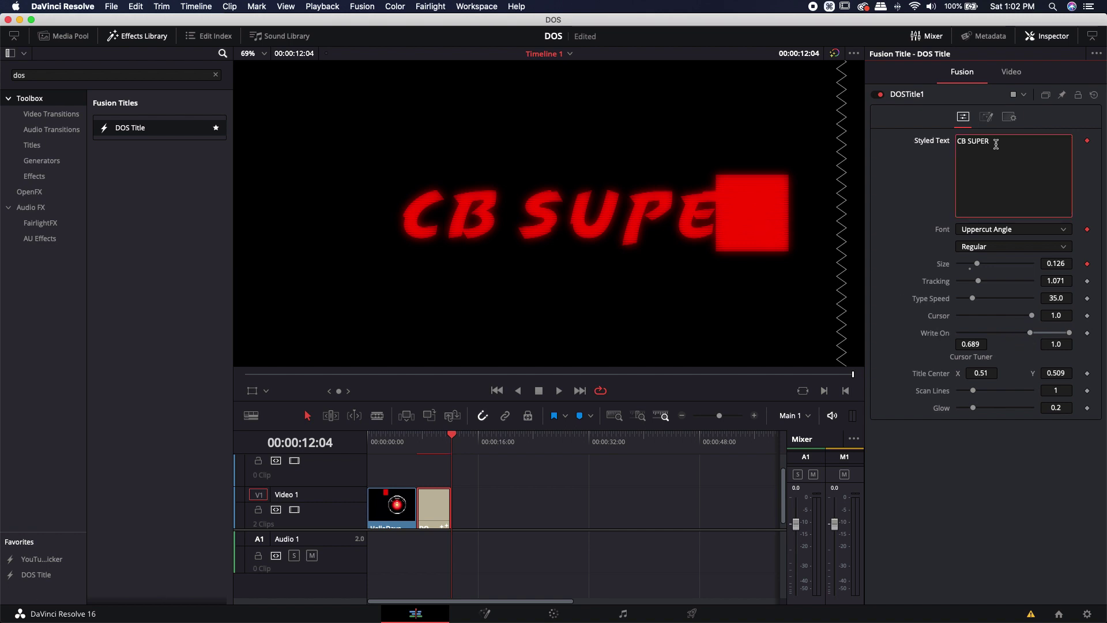
pyautogui.write('.')
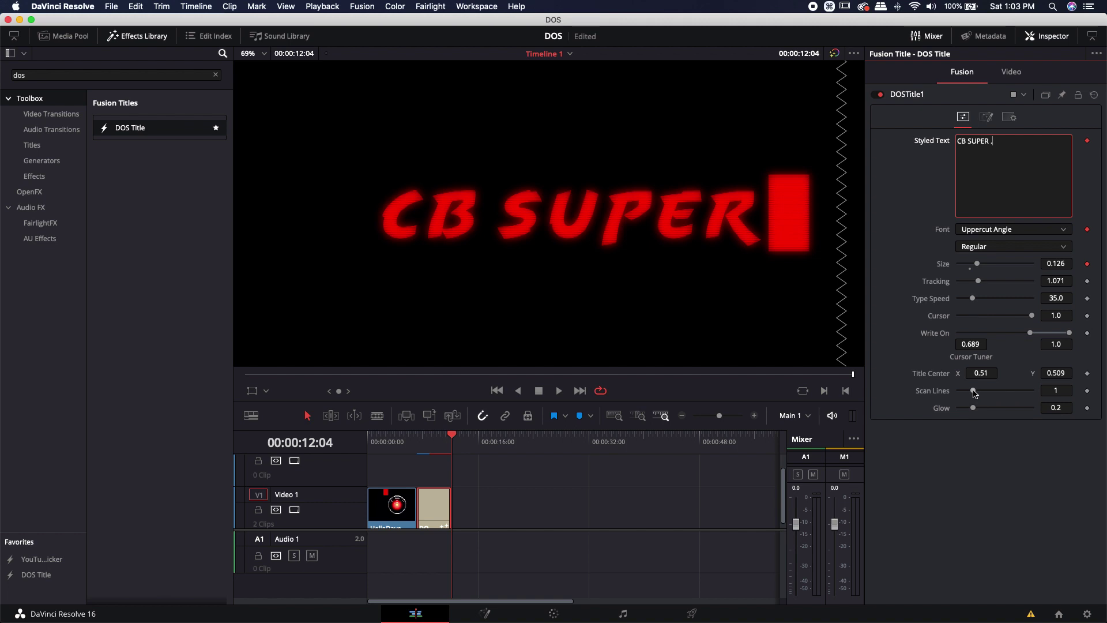
pyautogui.moveTo(972, 408); pyautogui.dragTo(936, 415)
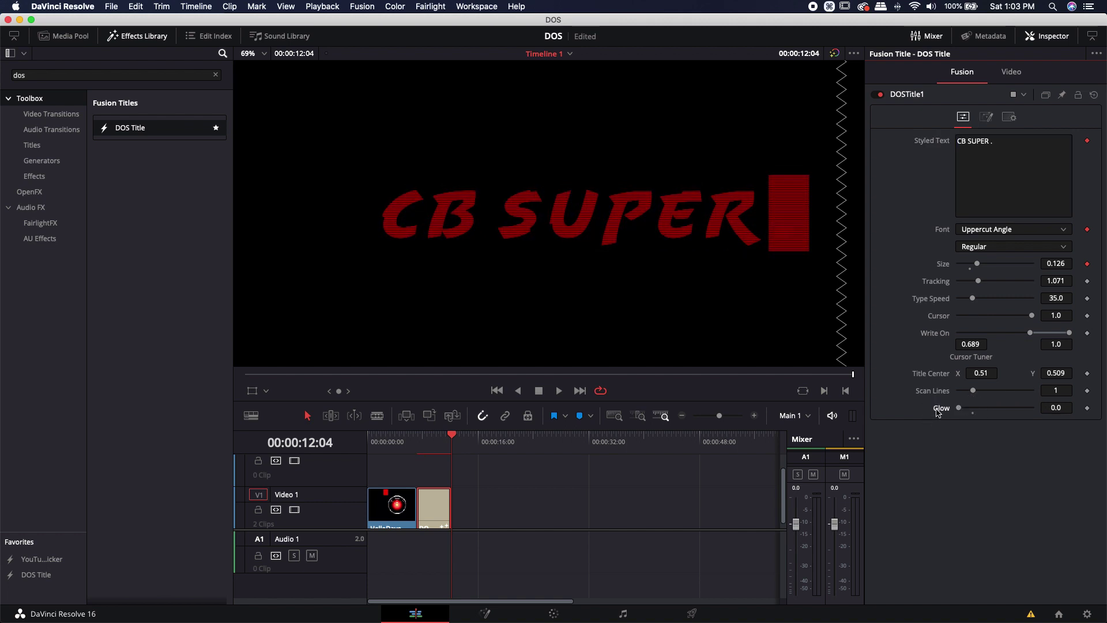
pyautogui.click(972, 413)
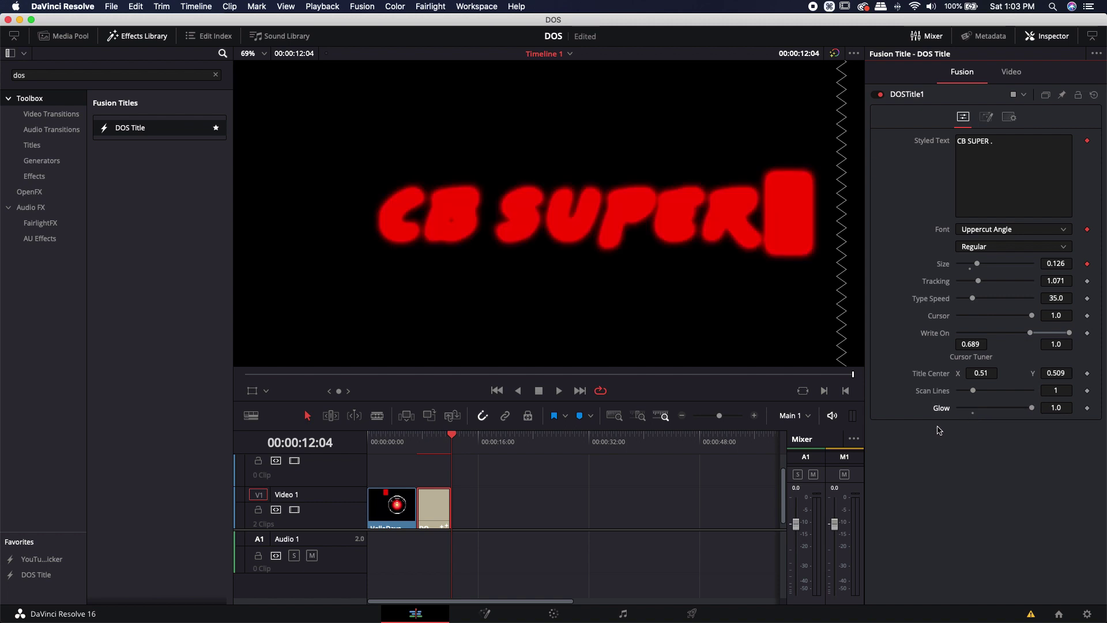
pyautogui.click(973, 413)
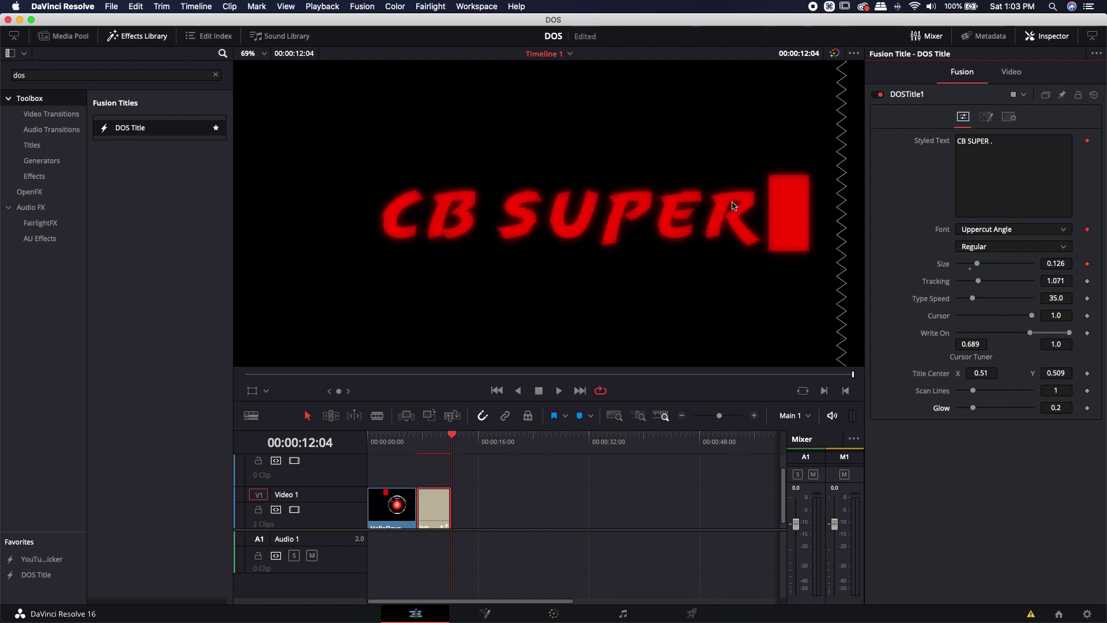
# - Make the CB SUPER text white and move its clip up to Video 2 above Hello Dave
pyautogui.click(986, 118)
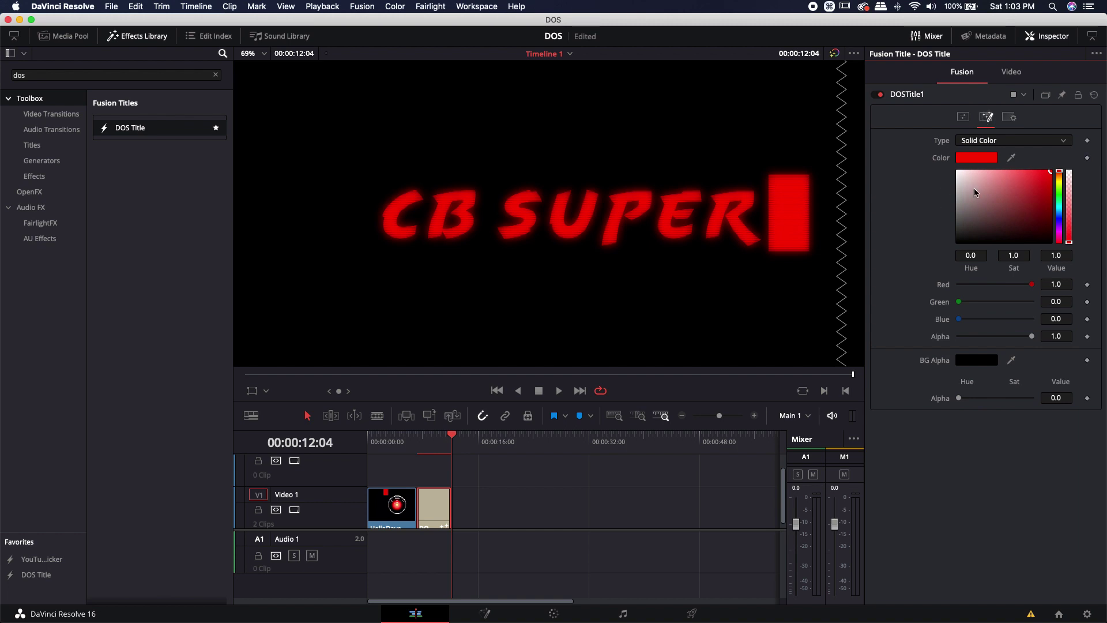
pyautogui.moveTo(973, 188); pyautogui.dragTo(957, 171)
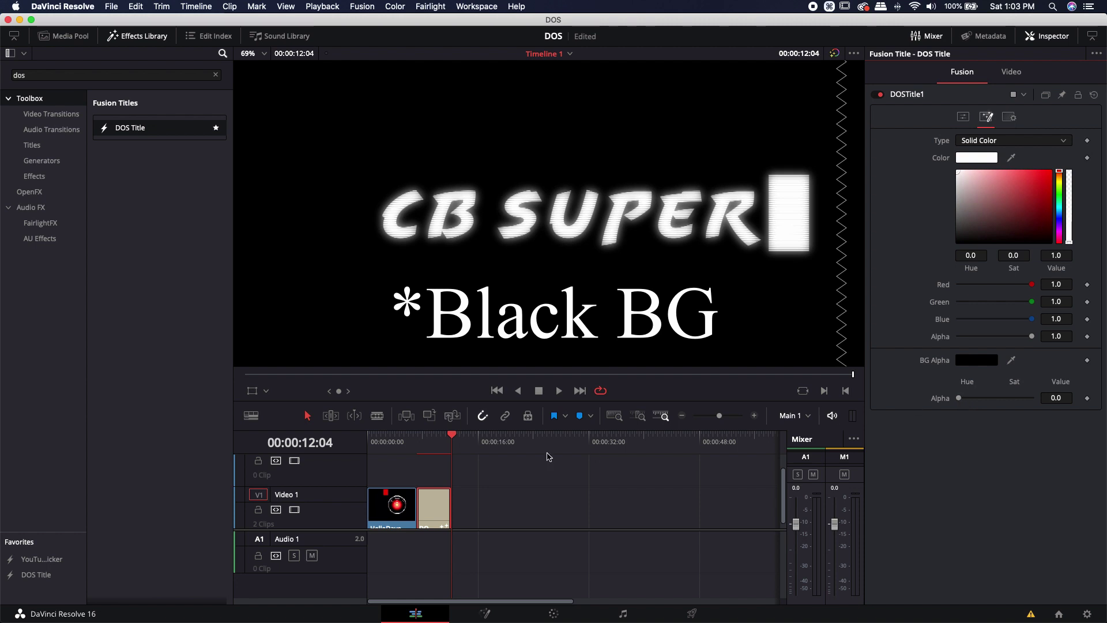
pyautogui.moveTo(434, 511)
pyautogui.moveTo(434, 510); pyautogui.dragTo(434, 483)
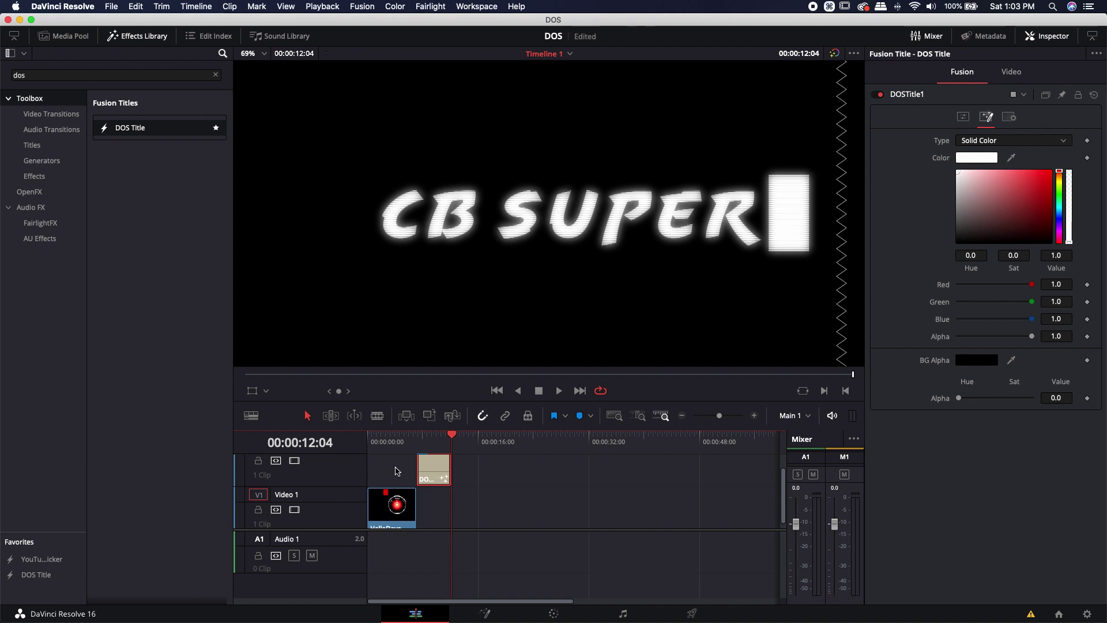
# - Add a Solid Color generator clip to Video 1 beneath the title
pyautogui.click(43, 162)
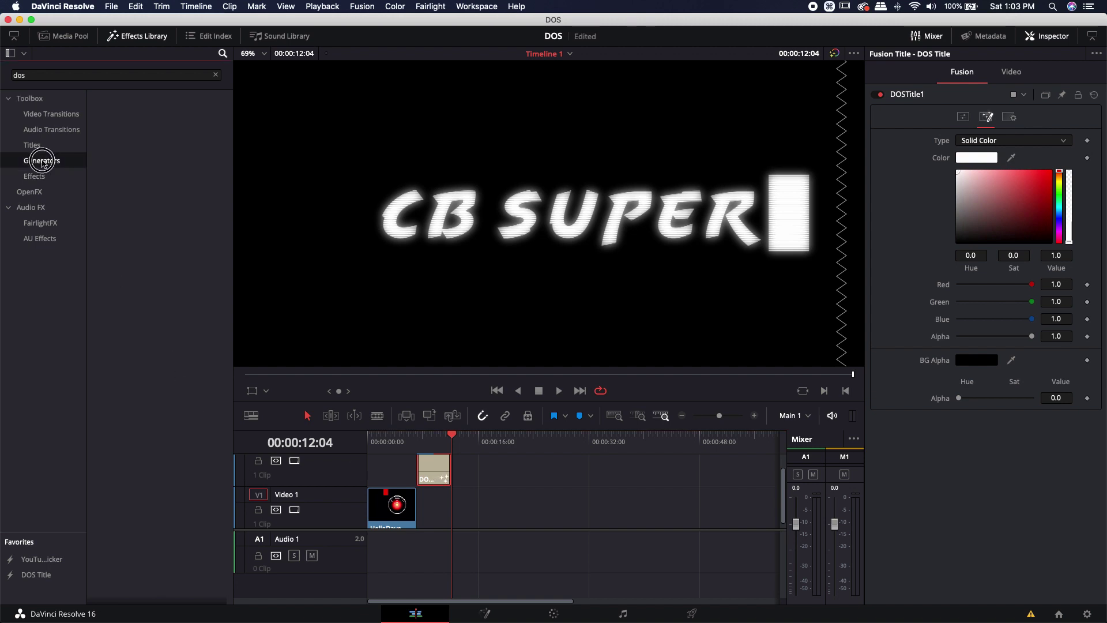
pyautogui.click(215, 74)
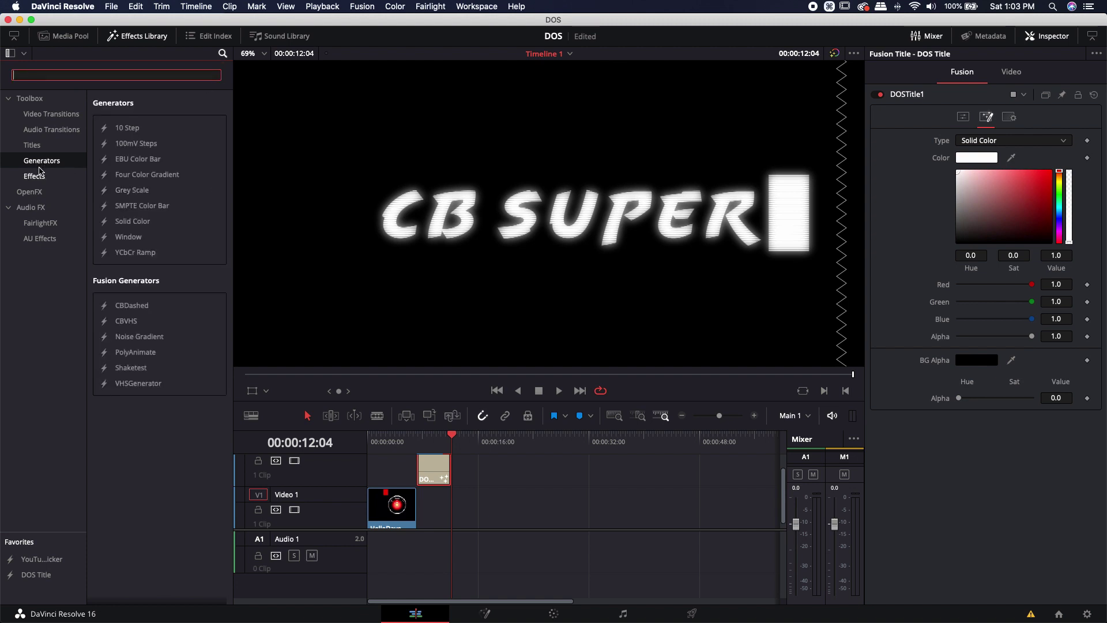
pyautogui.moveTo(124, 223); pyautogui.dragTo(424, 501)
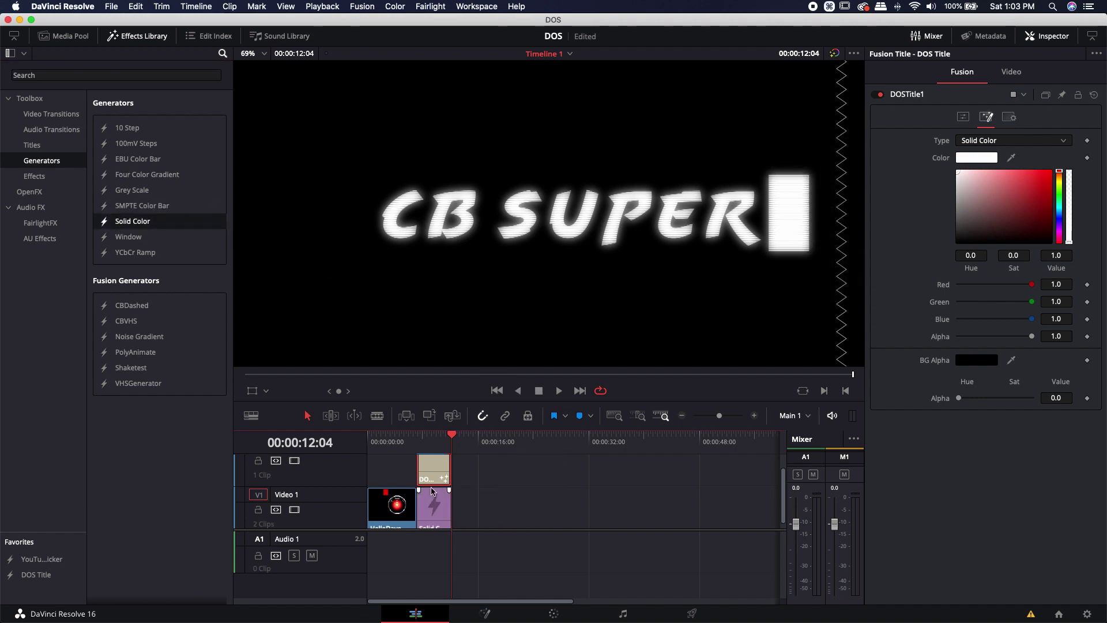
# - Set the Solid Color clip to blue and return the playhead to 00:00:10:10
pyautogui.click(441, 507)
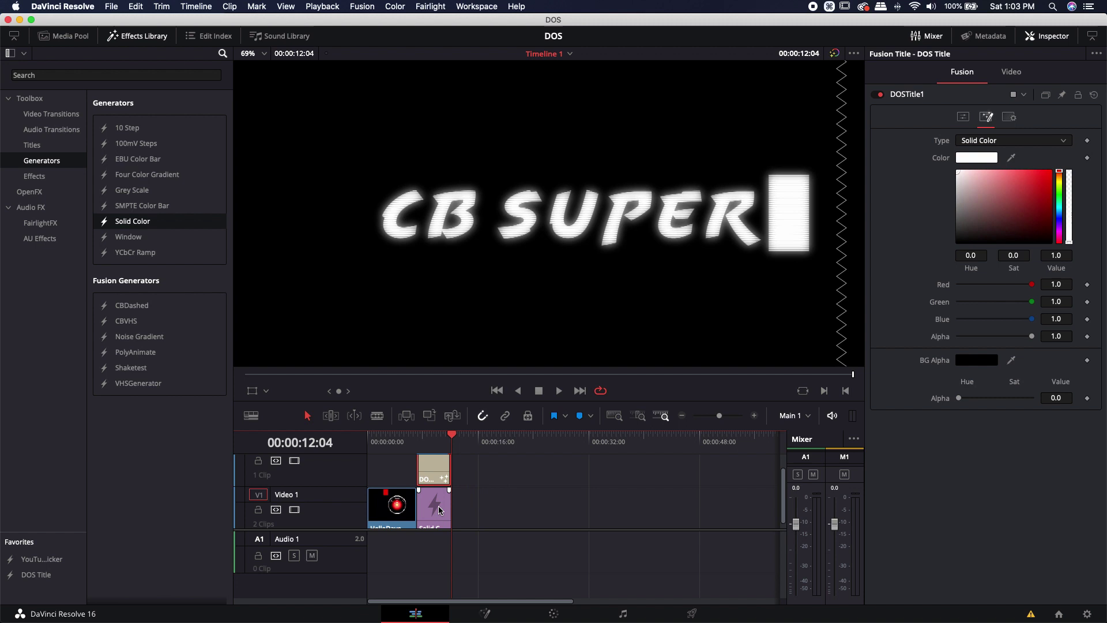
pyautogui.click(964, 113)
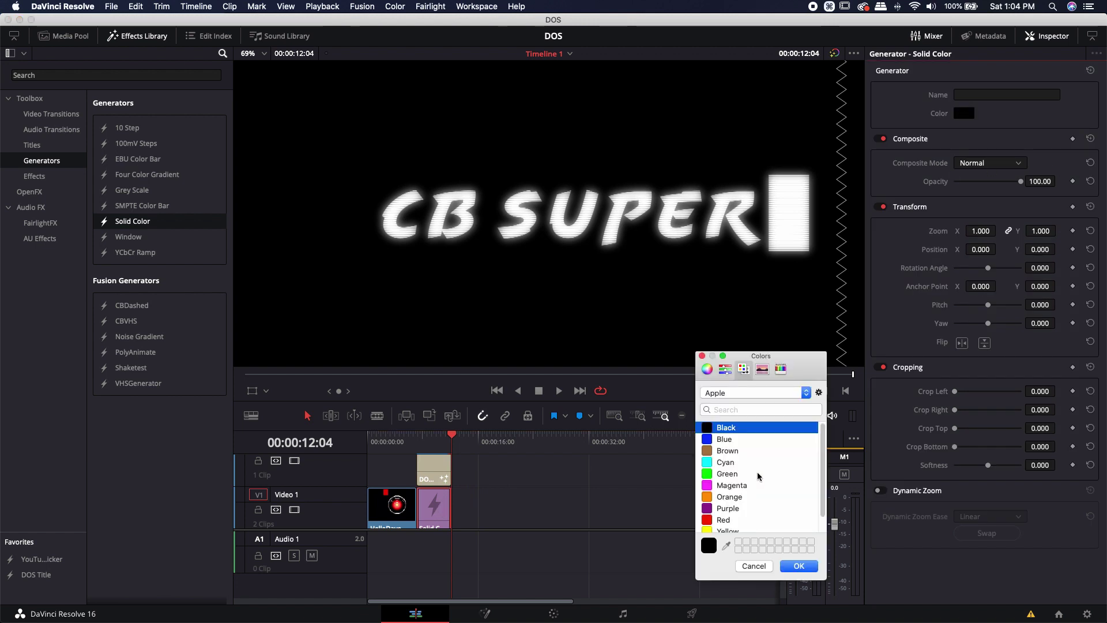
pyautogui.click(724, 438)
pyautogui.click(798, 565)
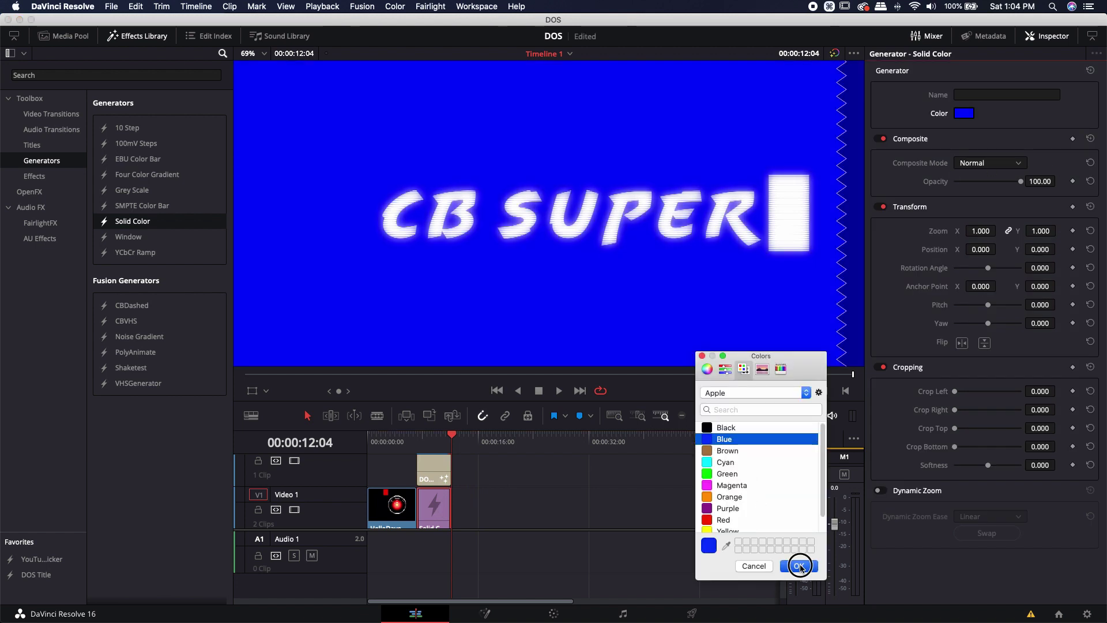
pyautogui.click(445, 437)
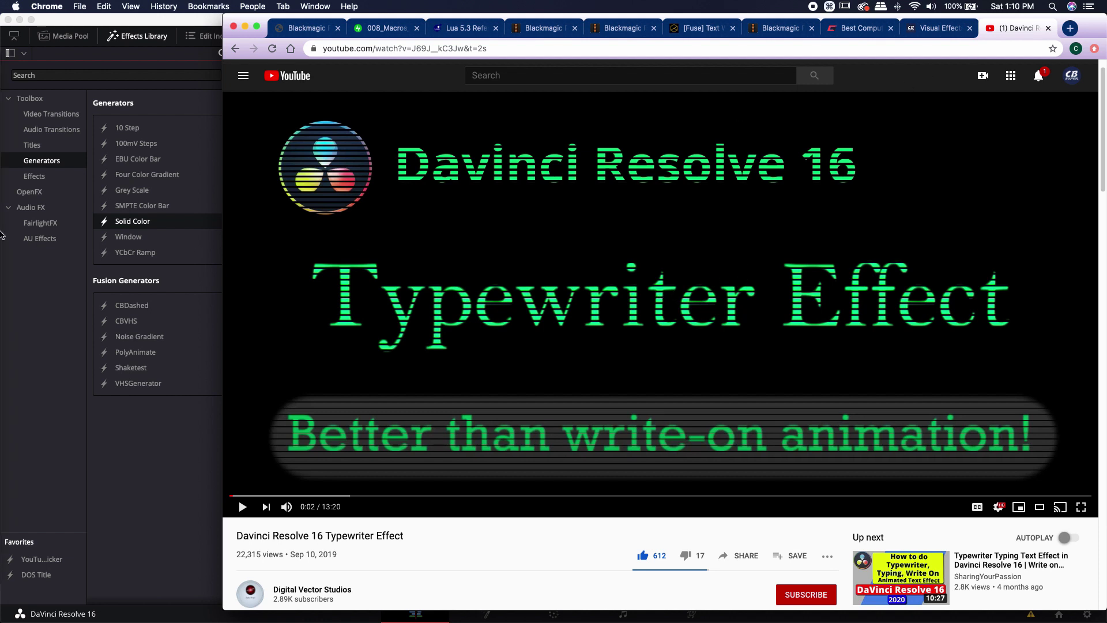
# - Switch to Discord's #fusion-stuff channel with the Davinci Resolve 16 Typewriter Effect video link
pyautogui.click(39, 269)
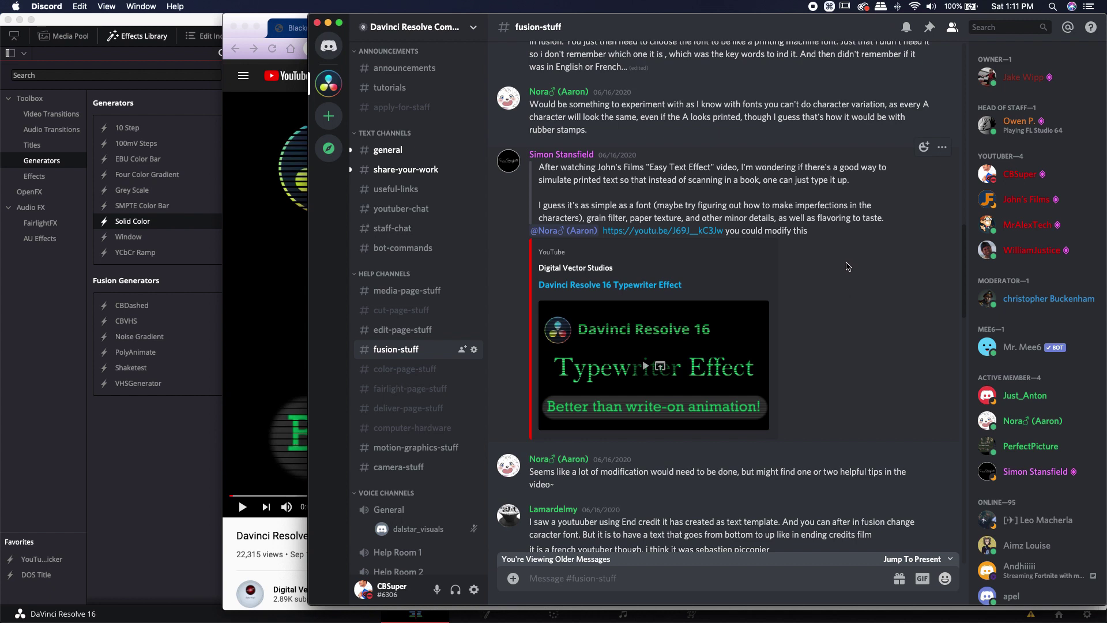
# - Return to Chrome's YouTube Typewriter Effect video page and scroll it down and back up
pyautogui.press('super+Tab')
pyautogui.scroll(-2, 597, 409)
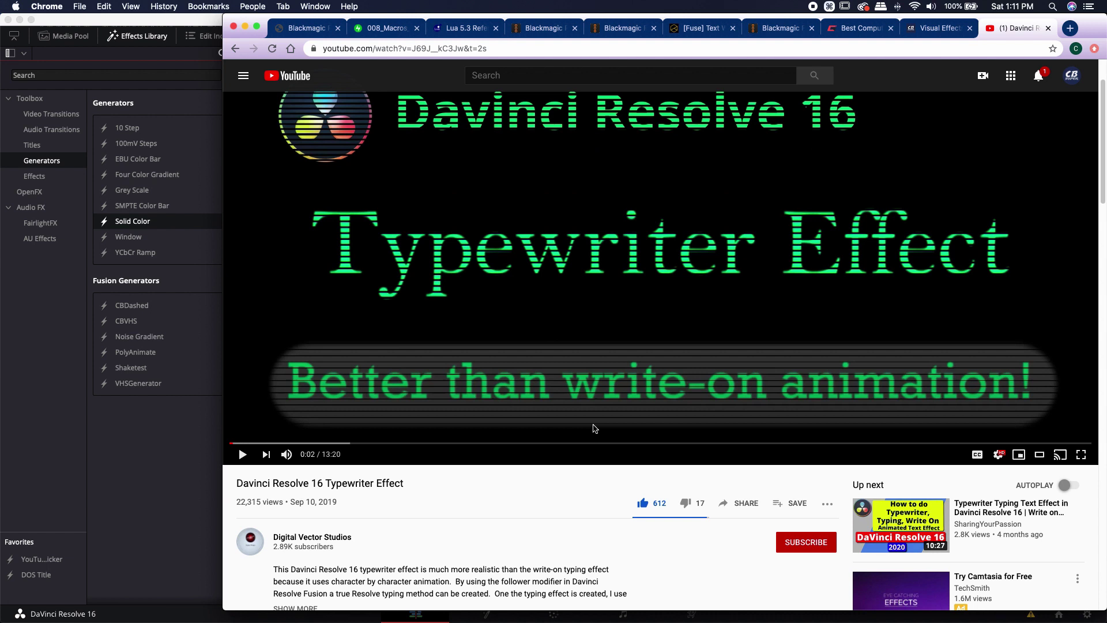
pyautogui.scroll(2, 682, 295)
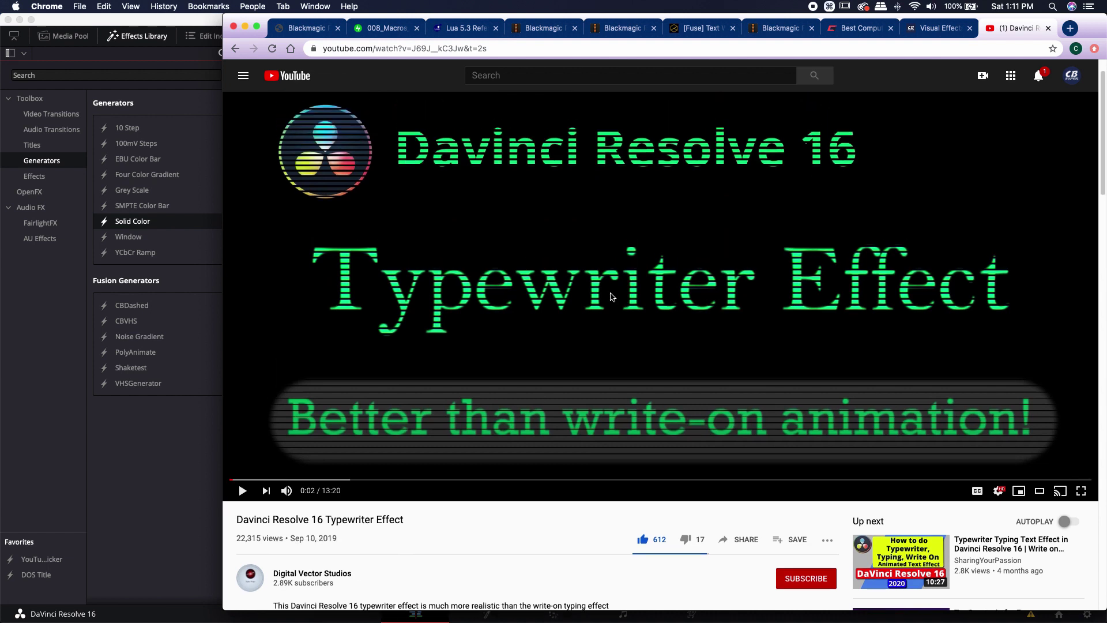